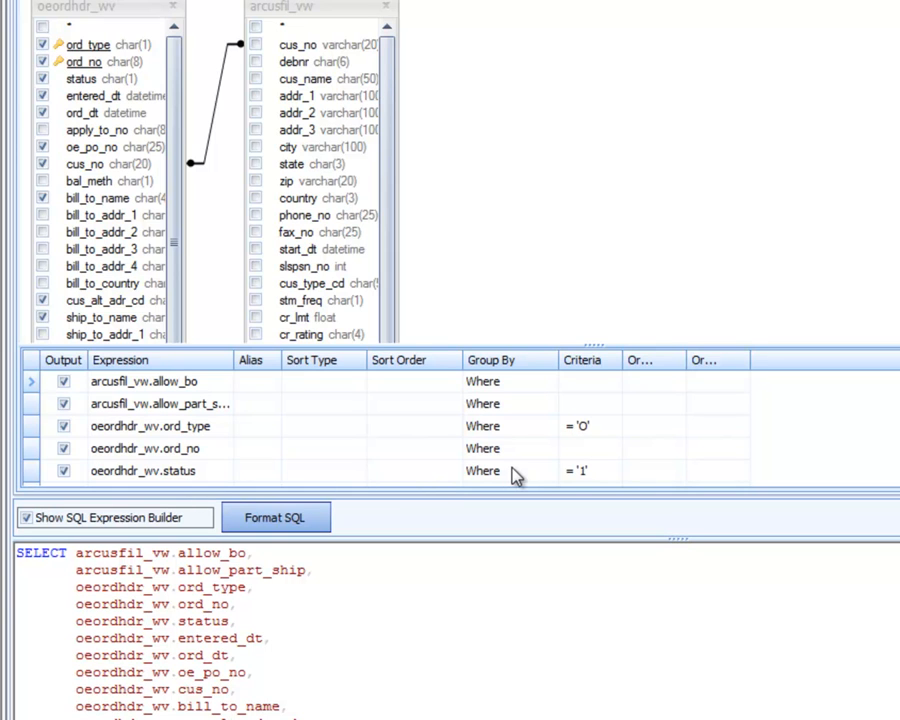
- Remove the criteria from oeordhdr_wv.status and hide the SQL Expression Builder to check the end of the SQL statement
click(598, 472)
key(BackSpace)
key(BackSpace)
key(BackSpace)
key(BackSpace)
click(594, 449)
click(100, 517)
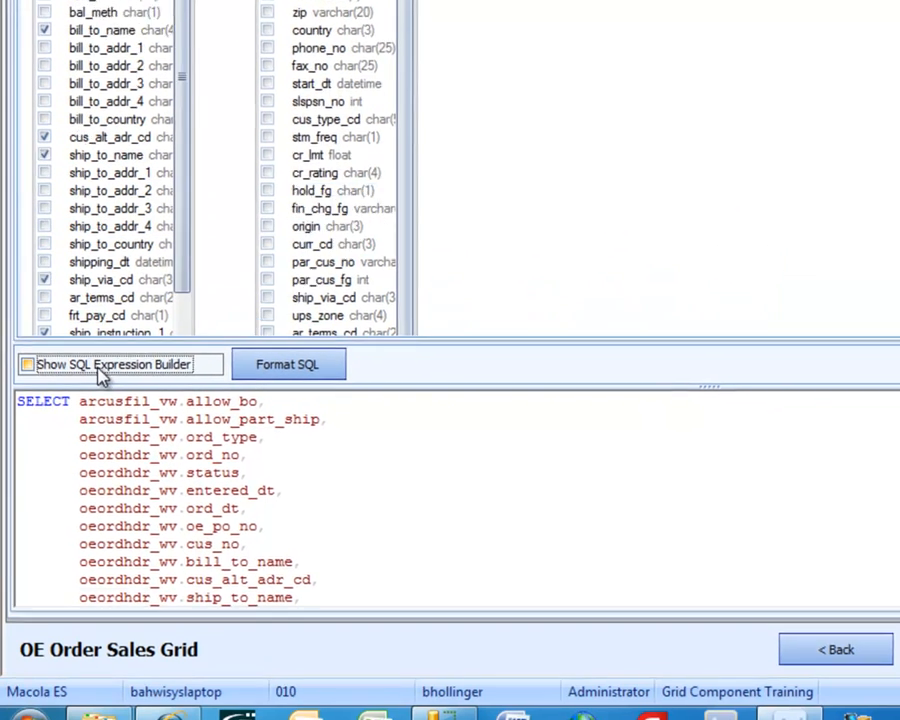
scroll(273, 495, down, 10)
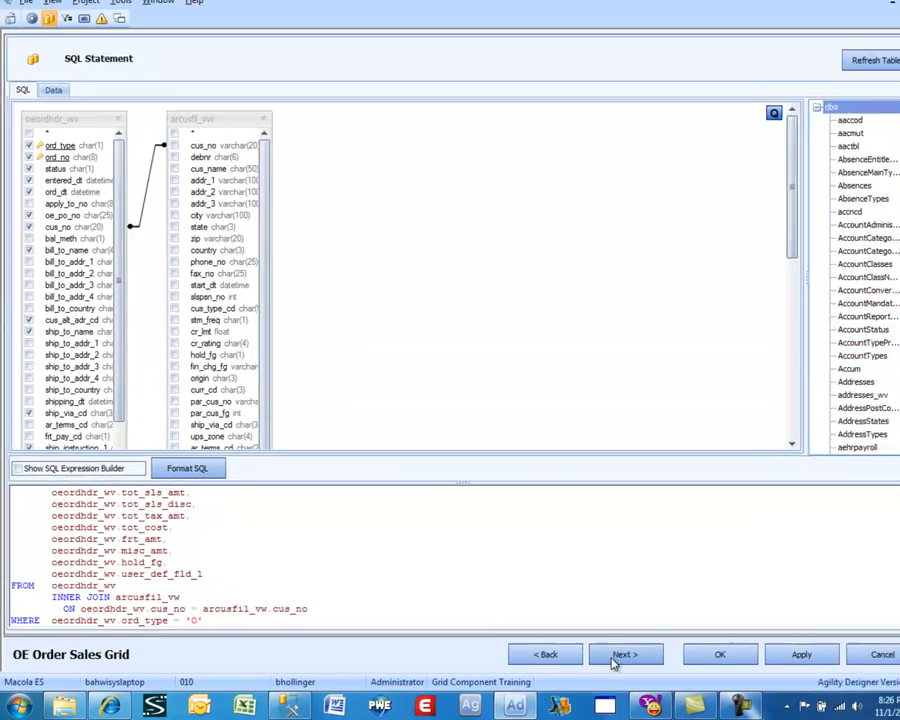
- Proceed to the Filter Columns page and add oeordhdr_wv.cus_no and oeordhdr_wv.status to the selected filter columns
click(605, 655)
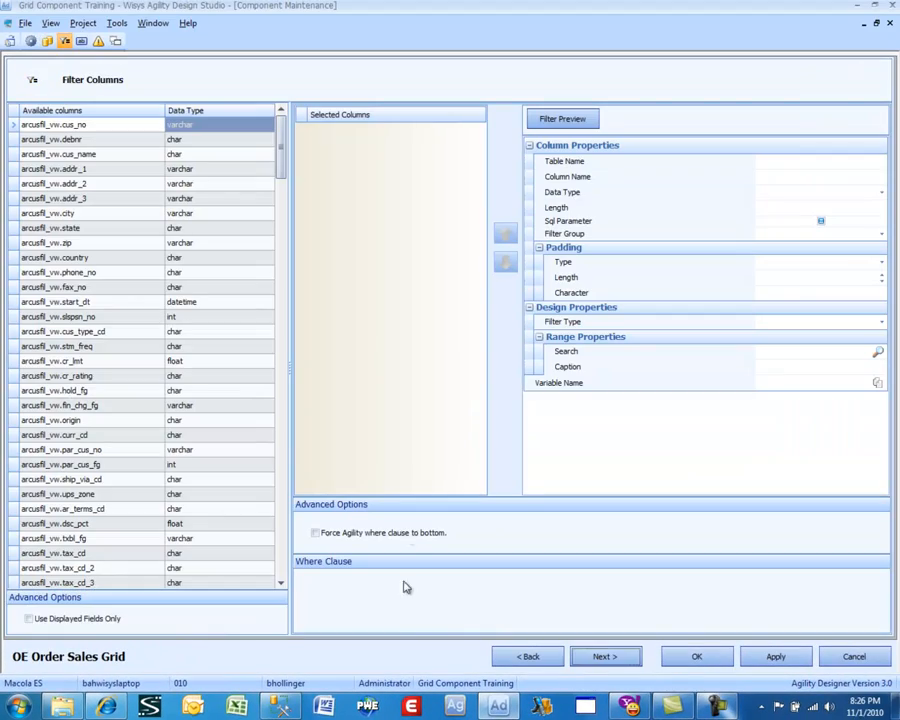
drag(283, 166, 284, 186)
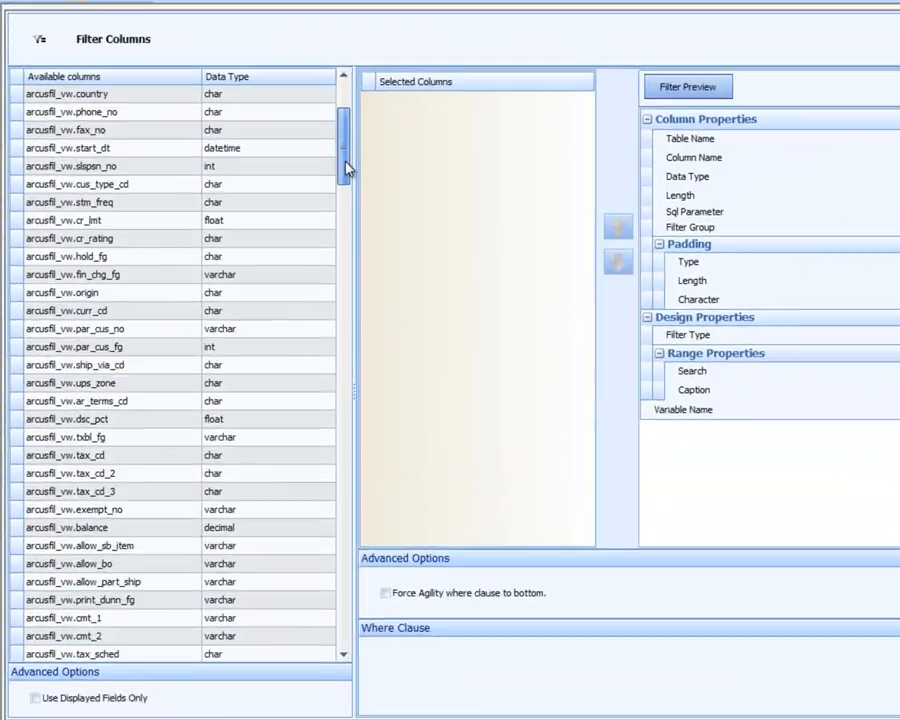
drag(346, 162, 359, 324)
drag(470, 345, 440, 300)
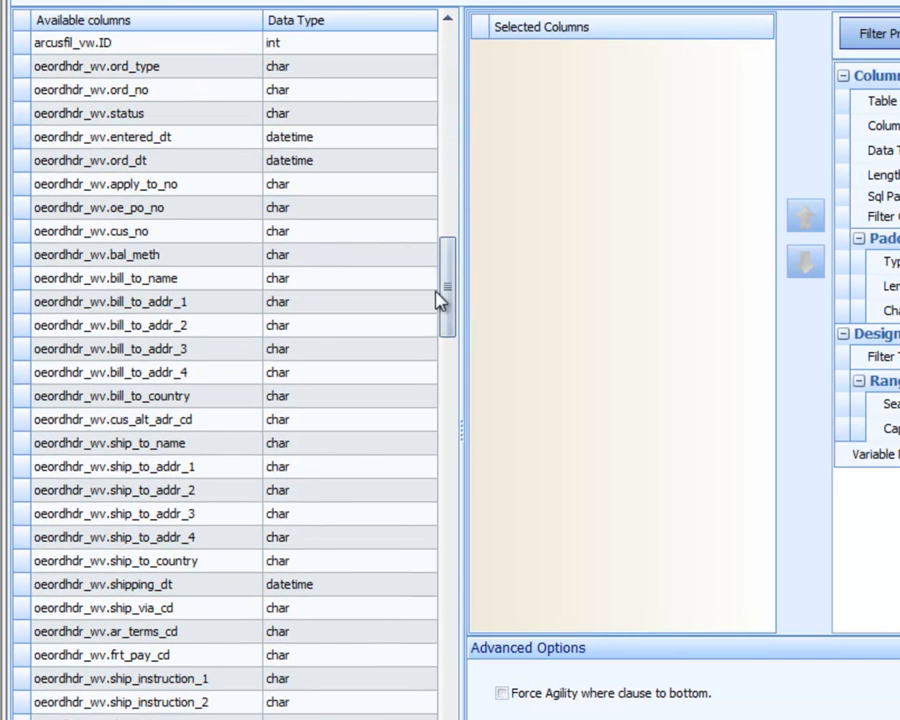
double_click(90, 232)
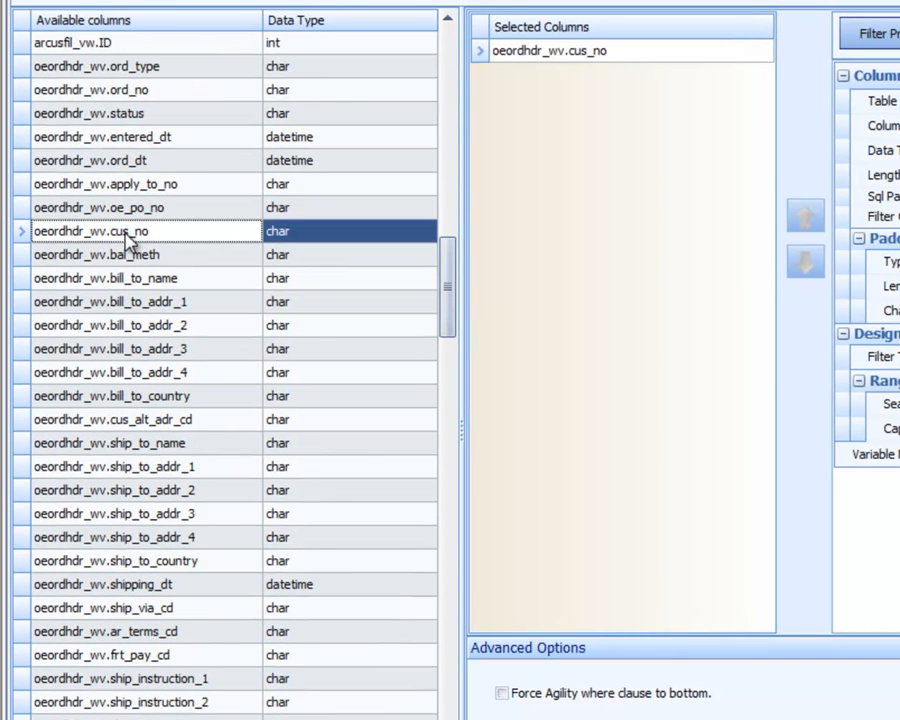
double_click(155, 113)
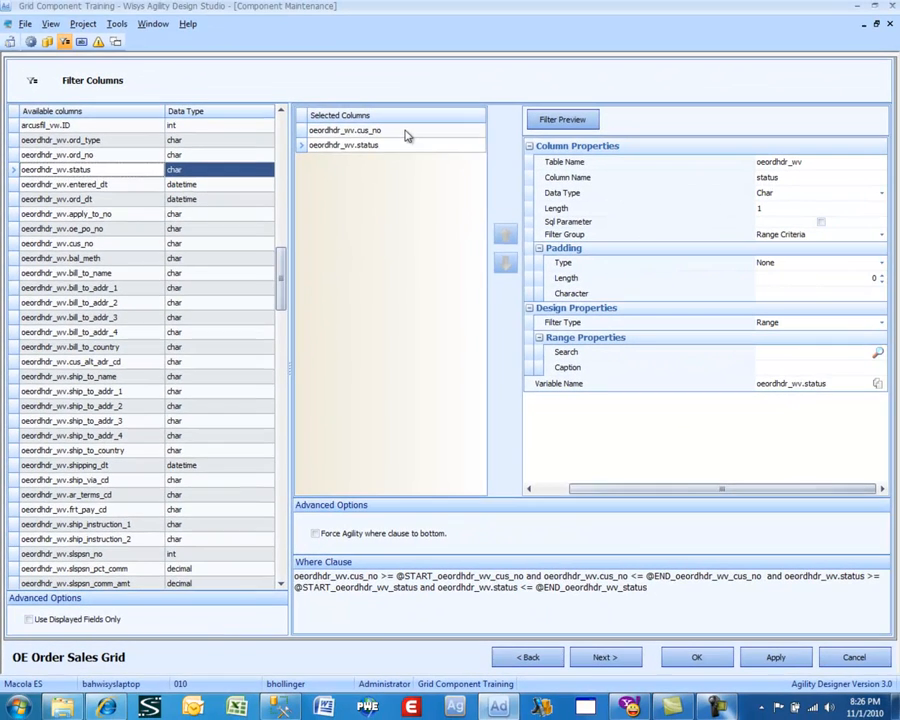
- Set the range caption of the oeordhdr_wv.cus_no filter to "Customer No"
click(646, 58)
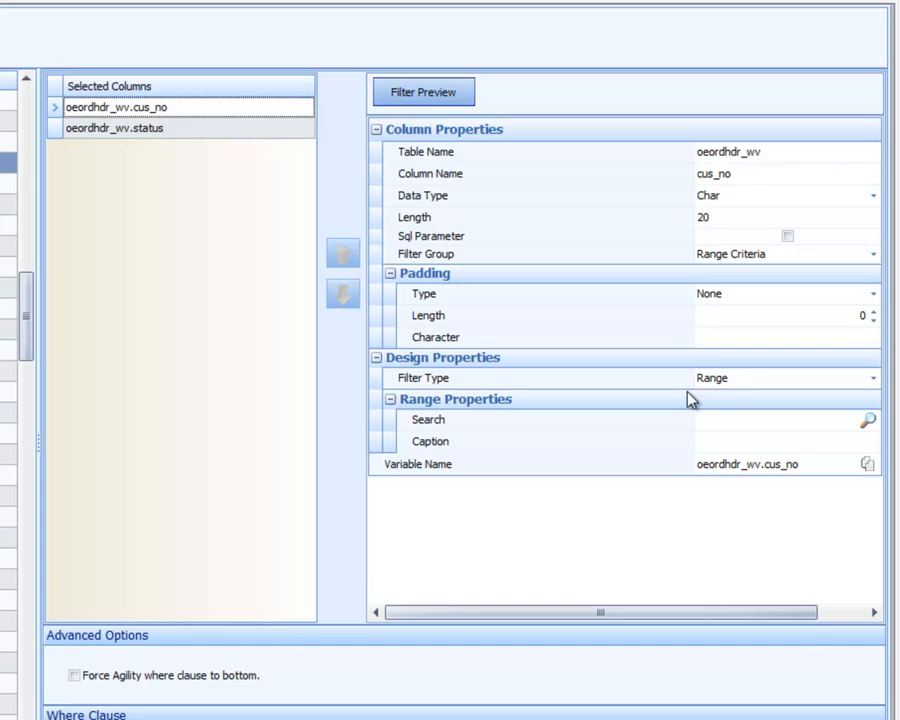
click(705, 441)
text(Customer )
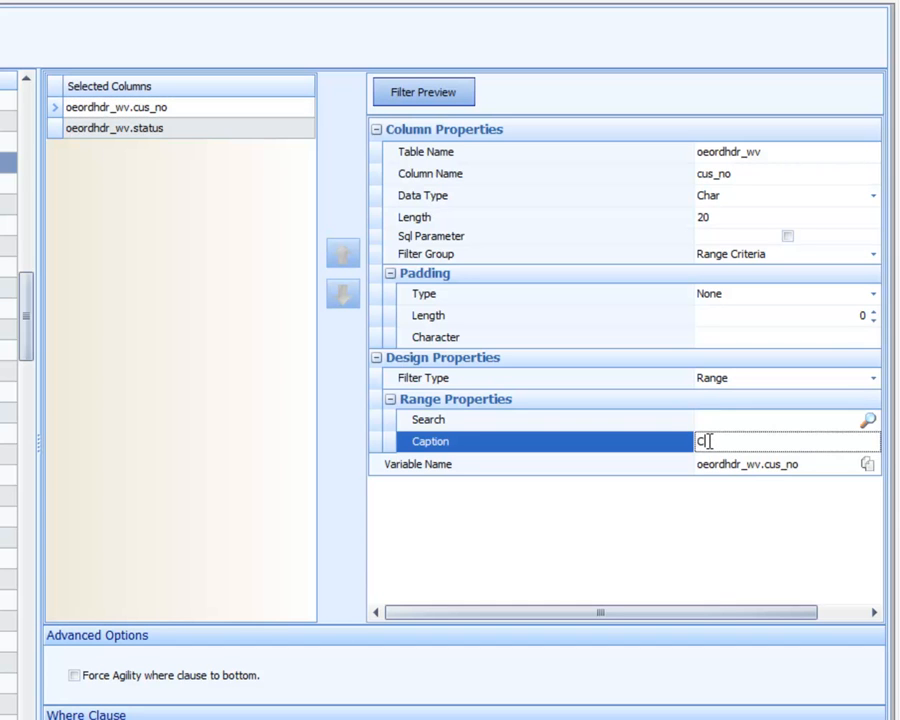
text(No)
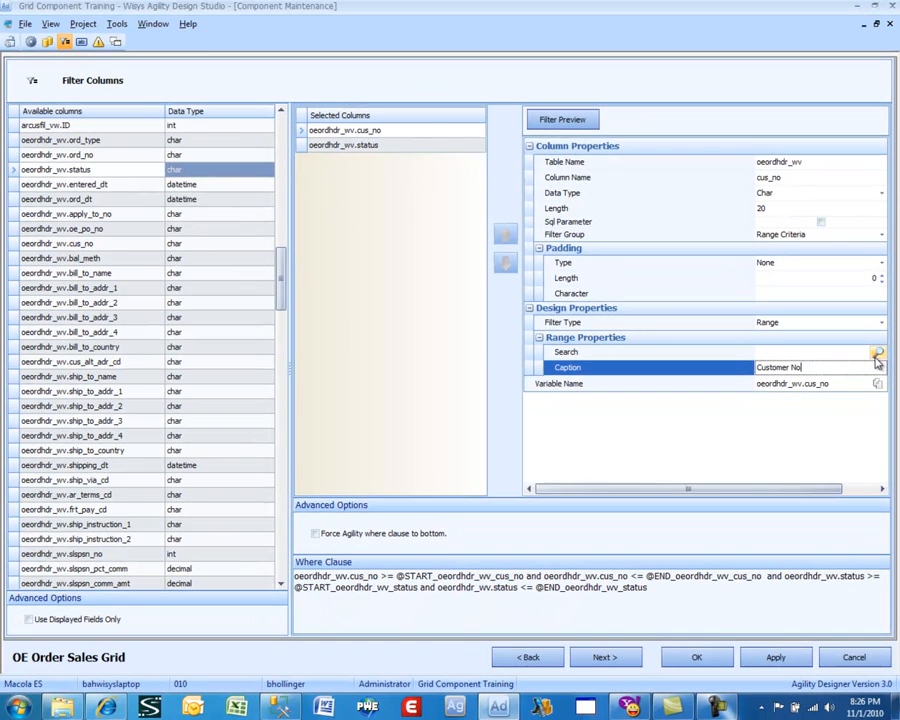
- Filter the available searches by the name "ar-" and assign AR-CUSTOMER as the search for the cus_no filter
click(877, 352)
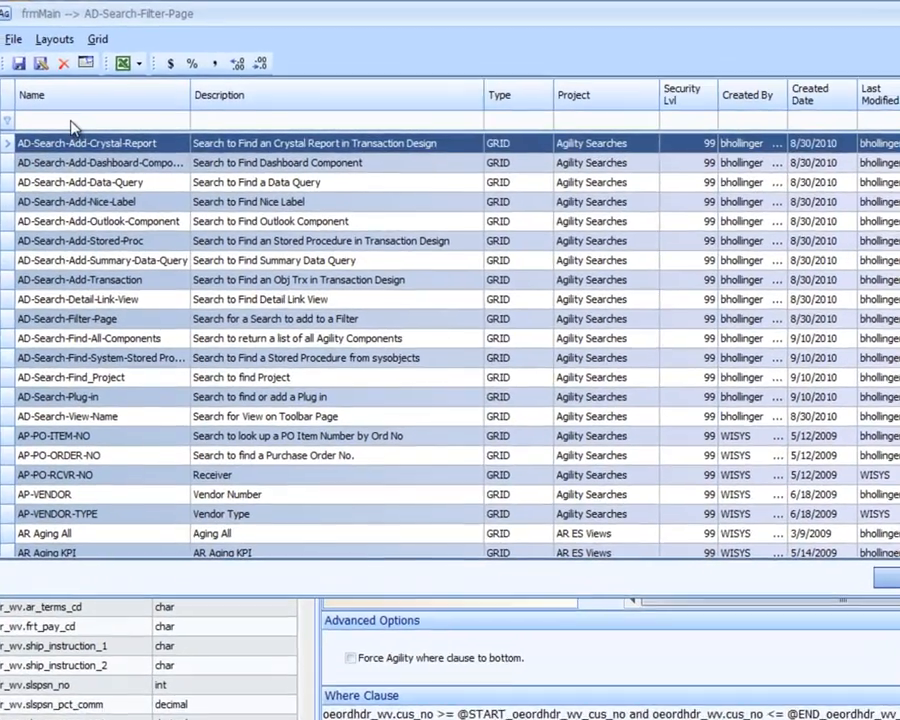
click(72, 121)
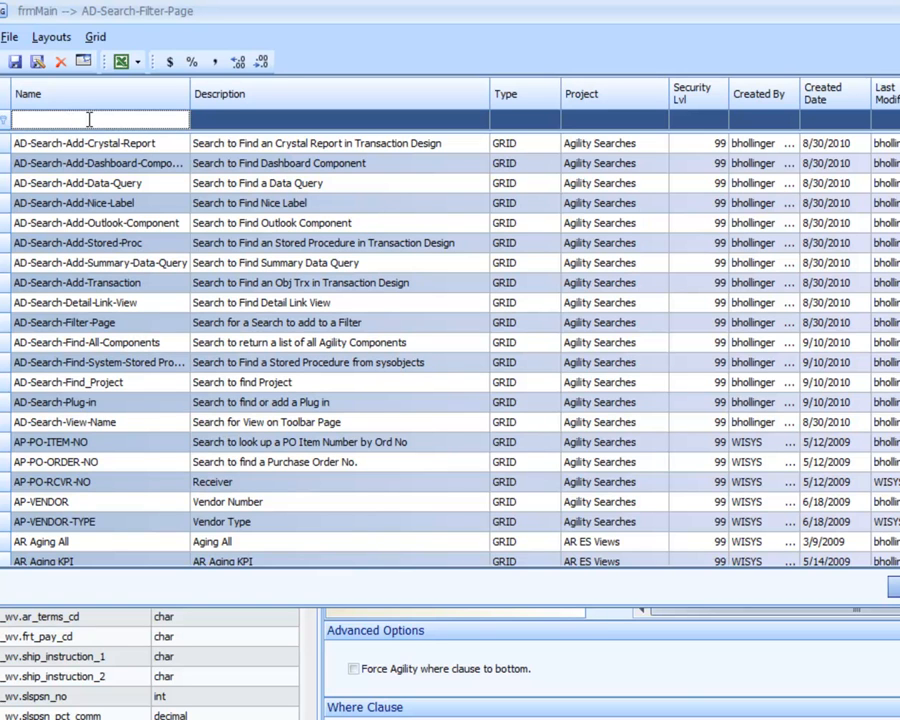
text(ar)
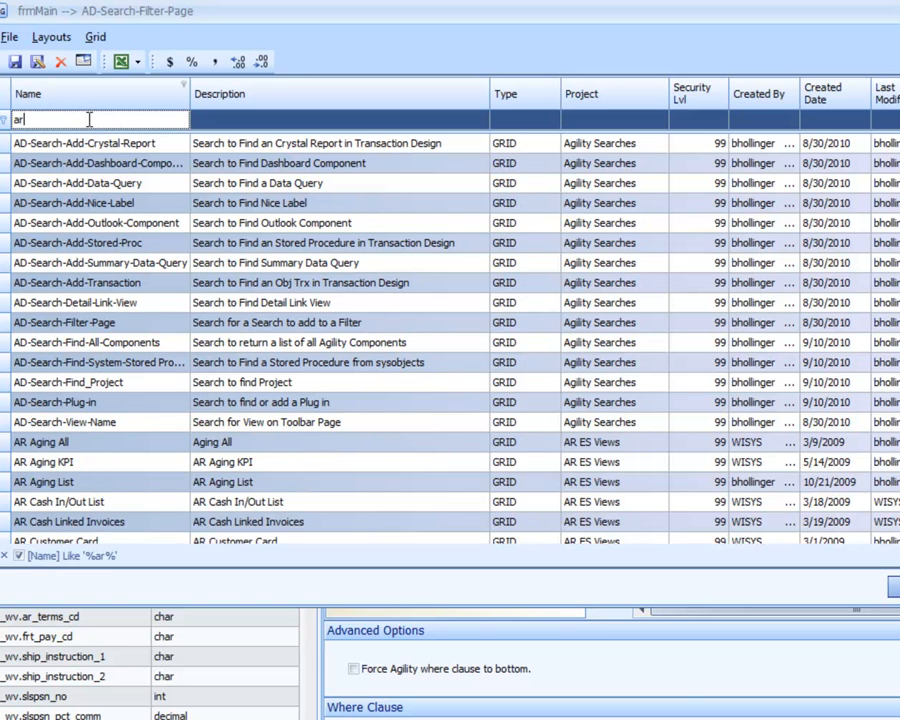
text(-)
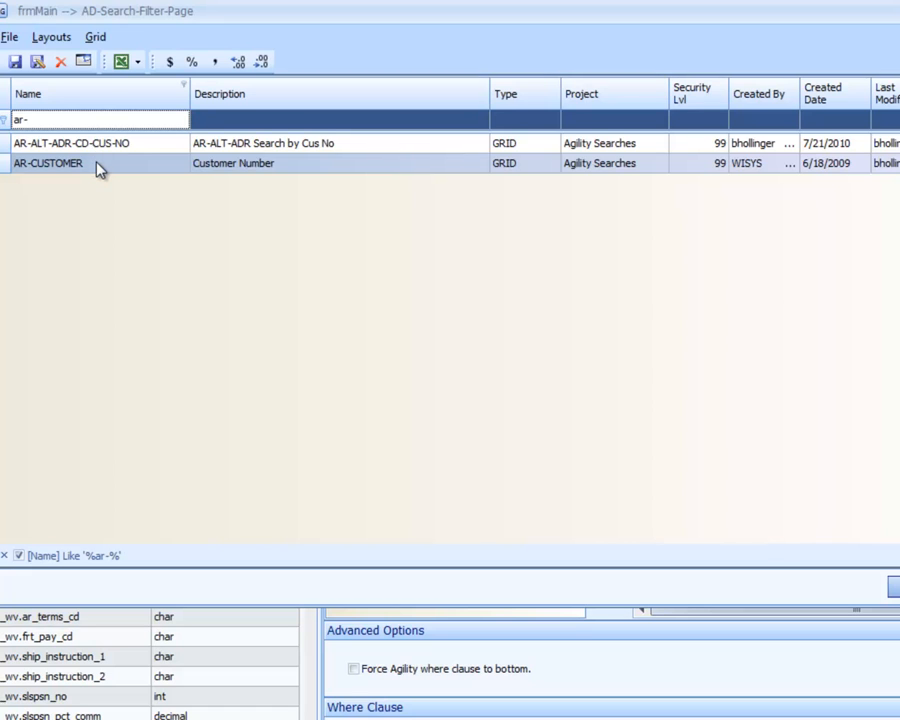
click(98, 168)
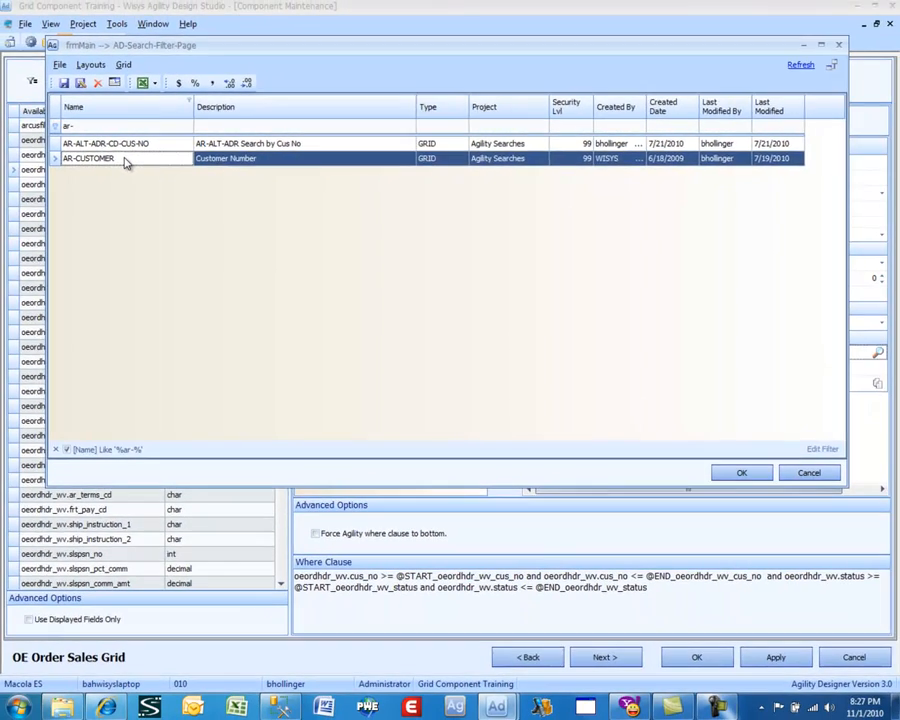
double_click(98, 165)
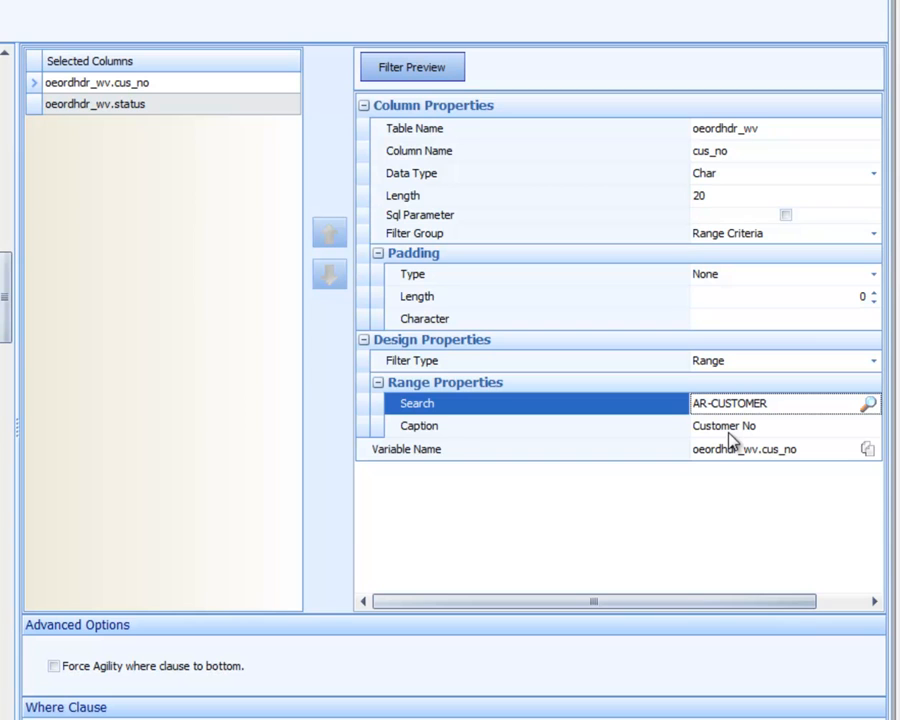
- Change the data type of the cus_no filter column to Customer
click(727, 176)
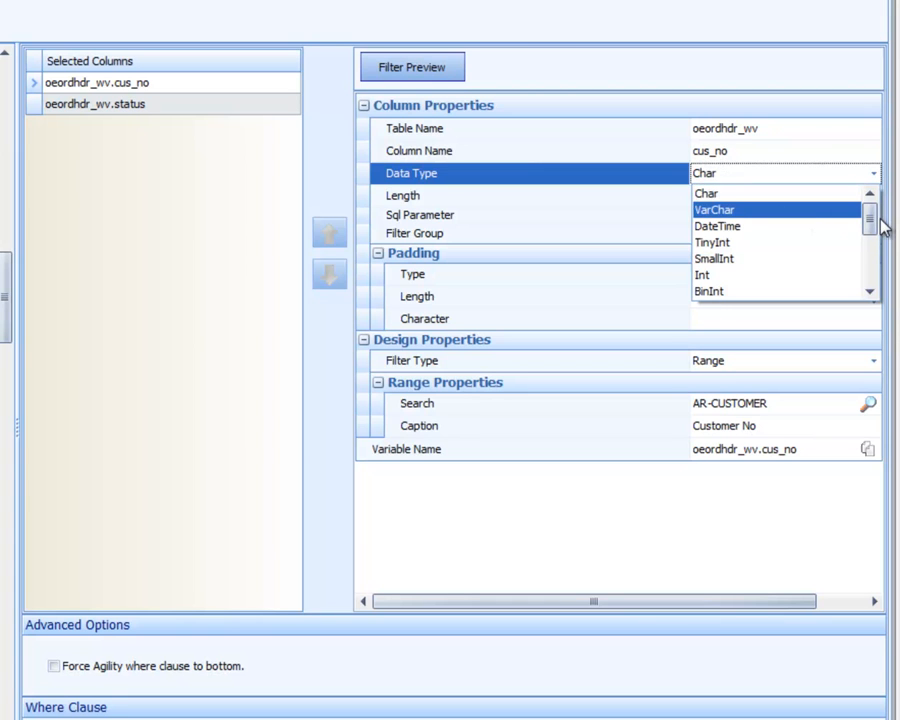
drag(870, 226, 870, 264)
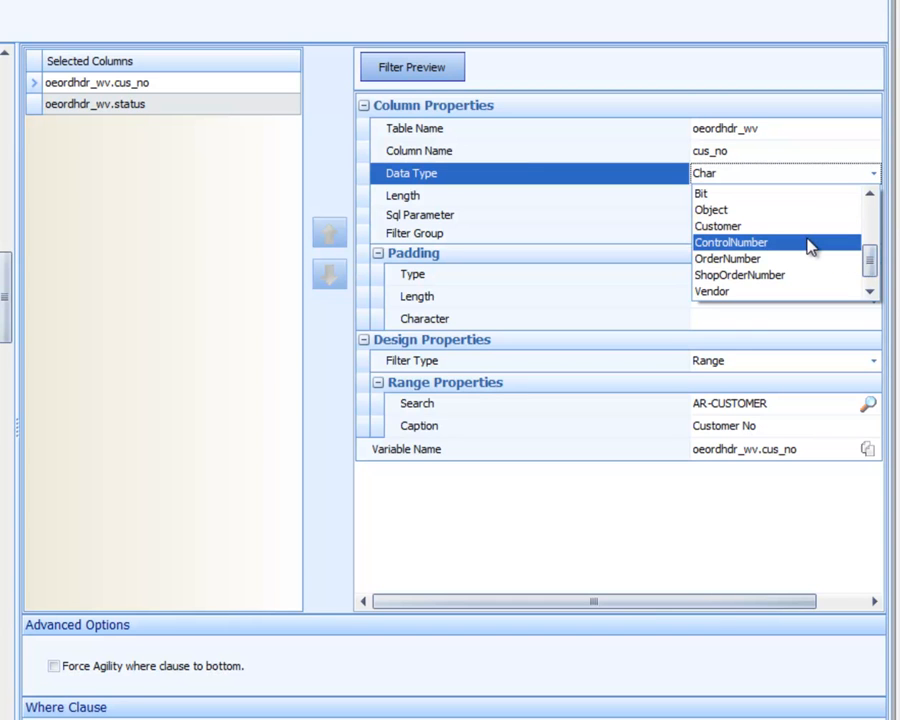
click(871, 291)
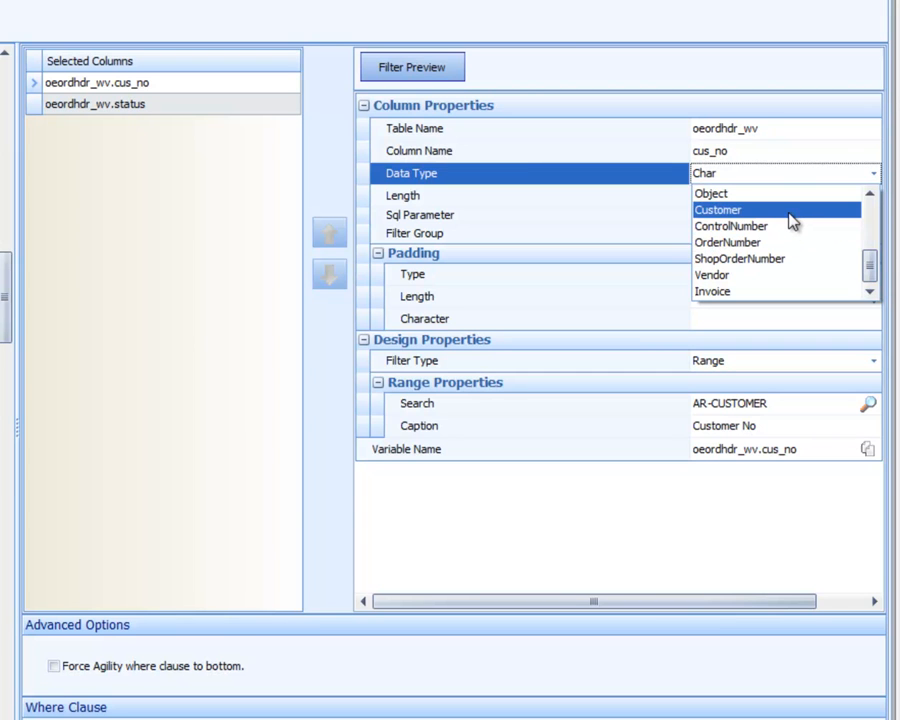
click(760, 210)
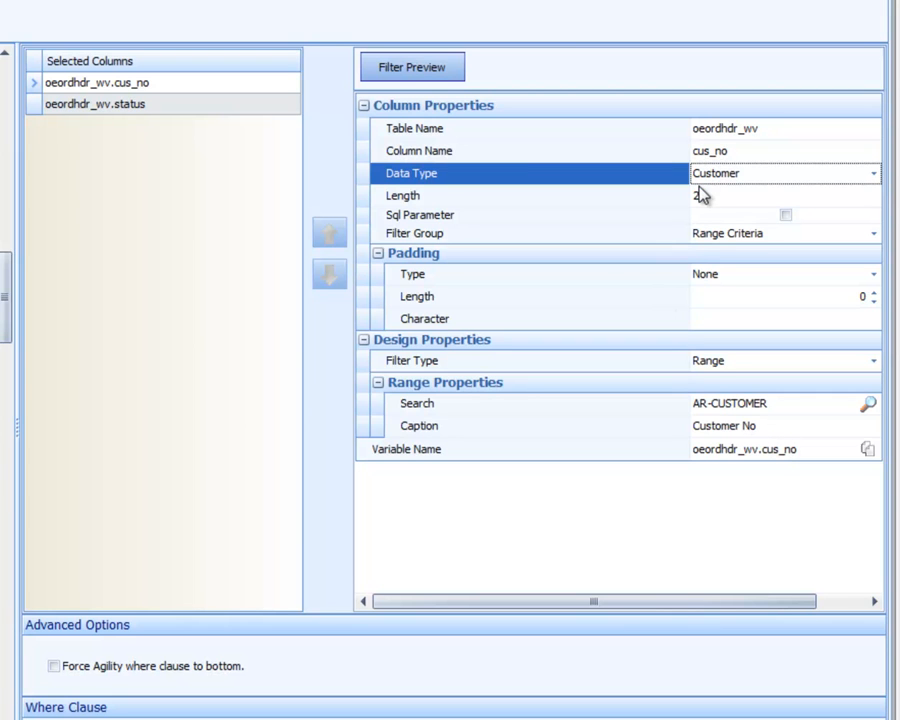
- Set the oeordhdr_wv.status filter type to List and give the list the caption "Status"
click(89, 106)
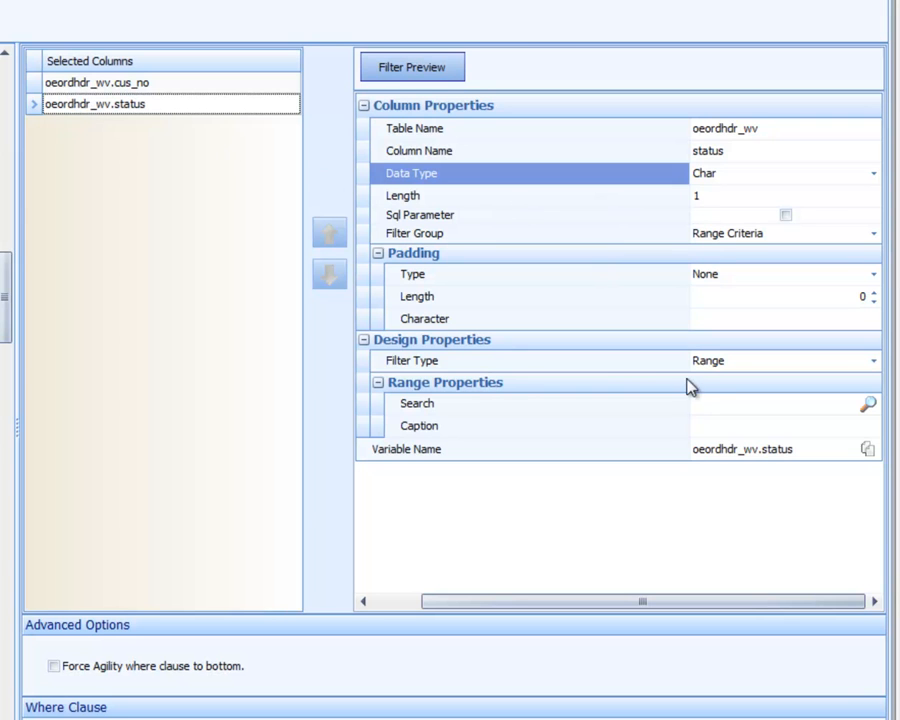
click(720, 364)
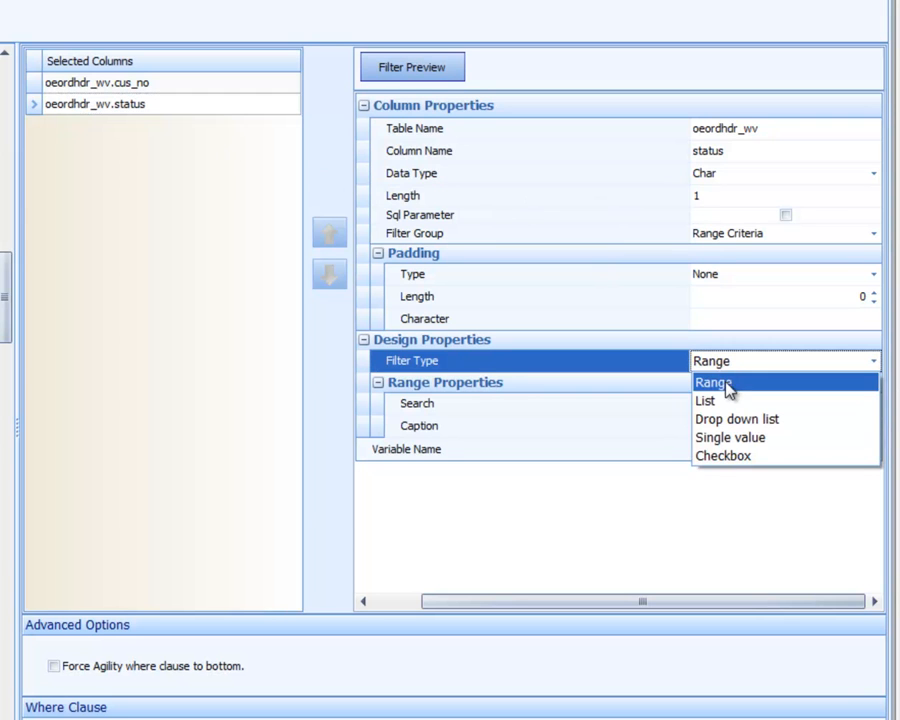
click(729, 405)
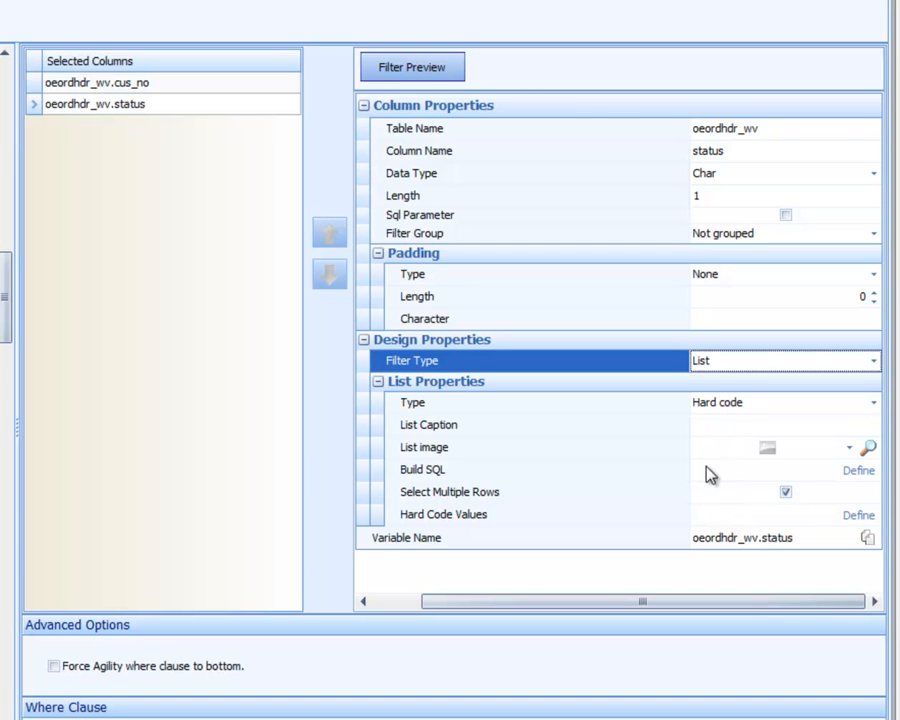
click(709, 426)
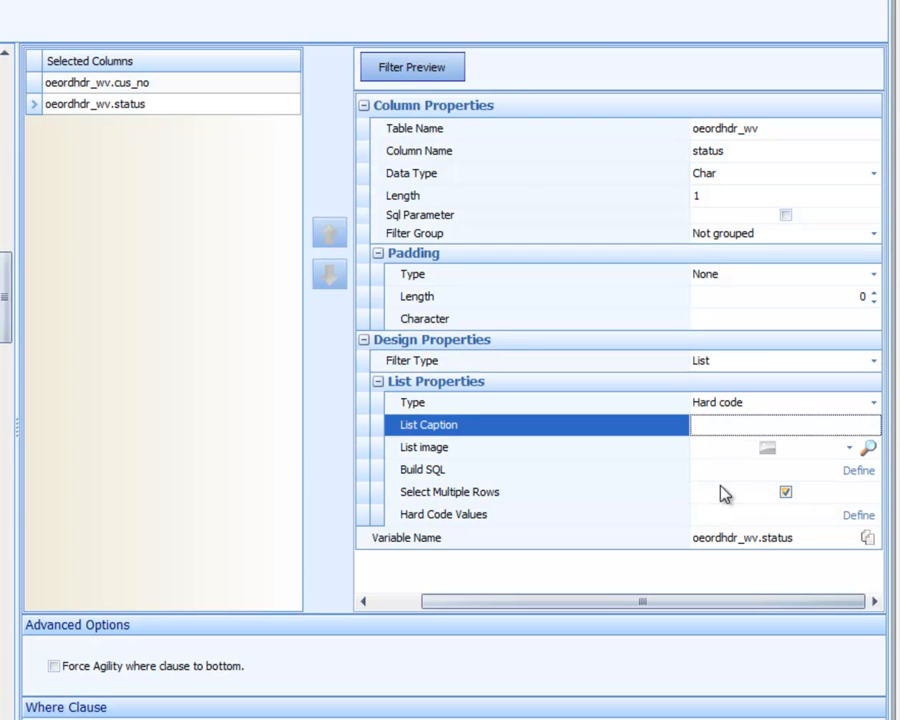
text(Status)
- Define the hard-coded values for the status list, adding value 1 with display text "Entered"
click(856, 516)
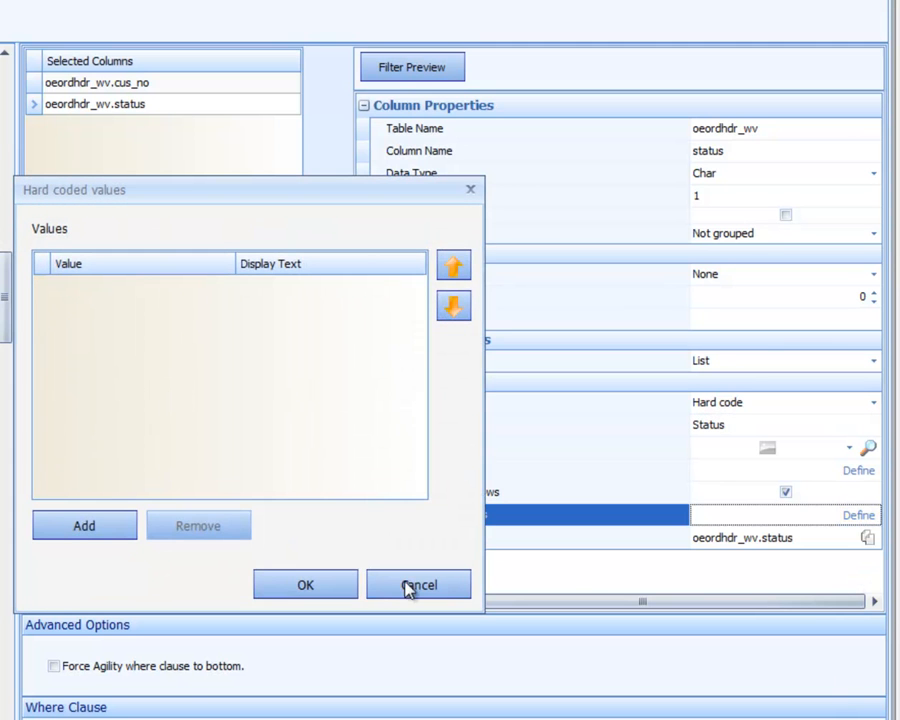
click(104, 536)
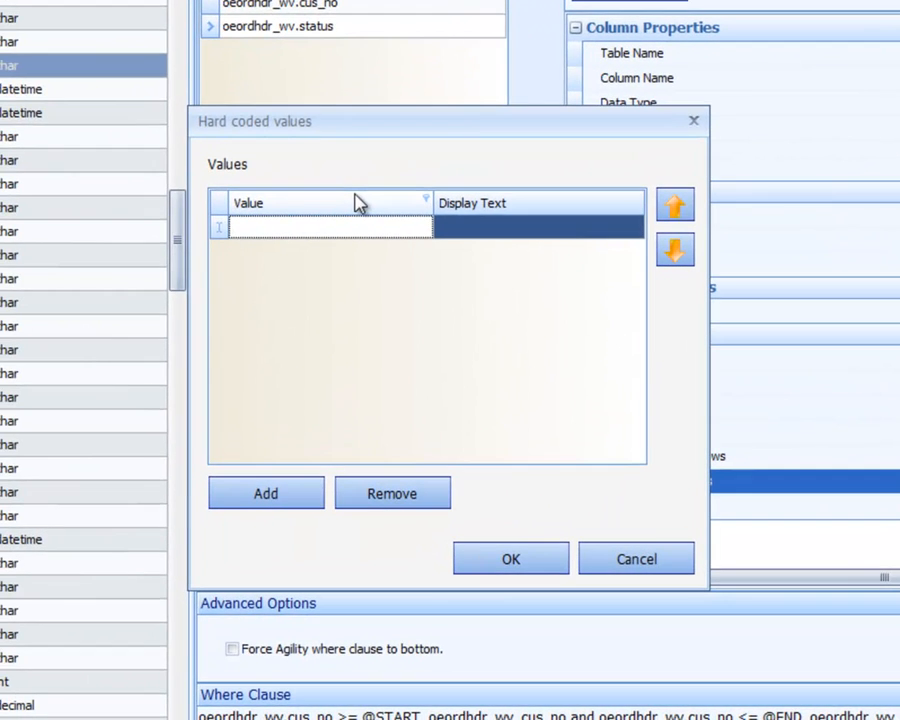
text(1)
key(Tab)
text(E)
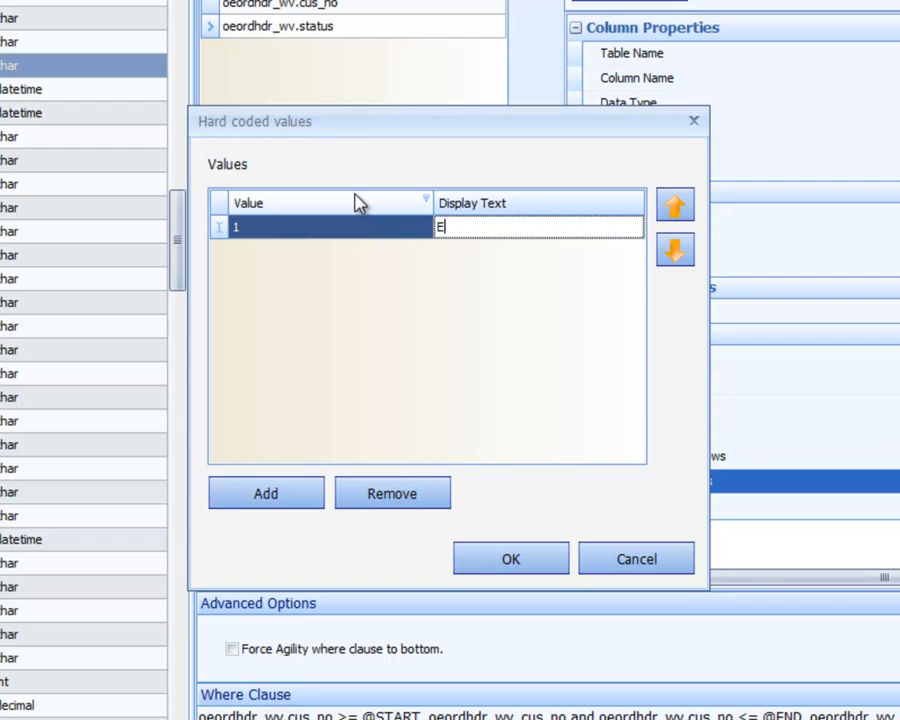
text(ntered)
key(Tab)
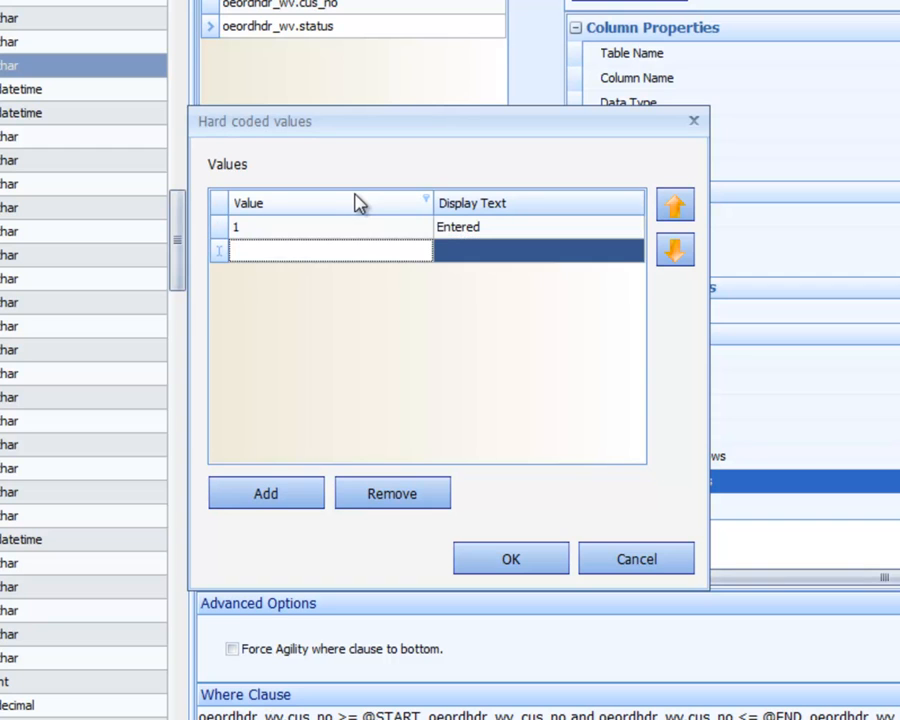
- Add hard-coded status values 4 with display text "Picked" and 7 with display text "Shipped"
text(4)
key(Tab)
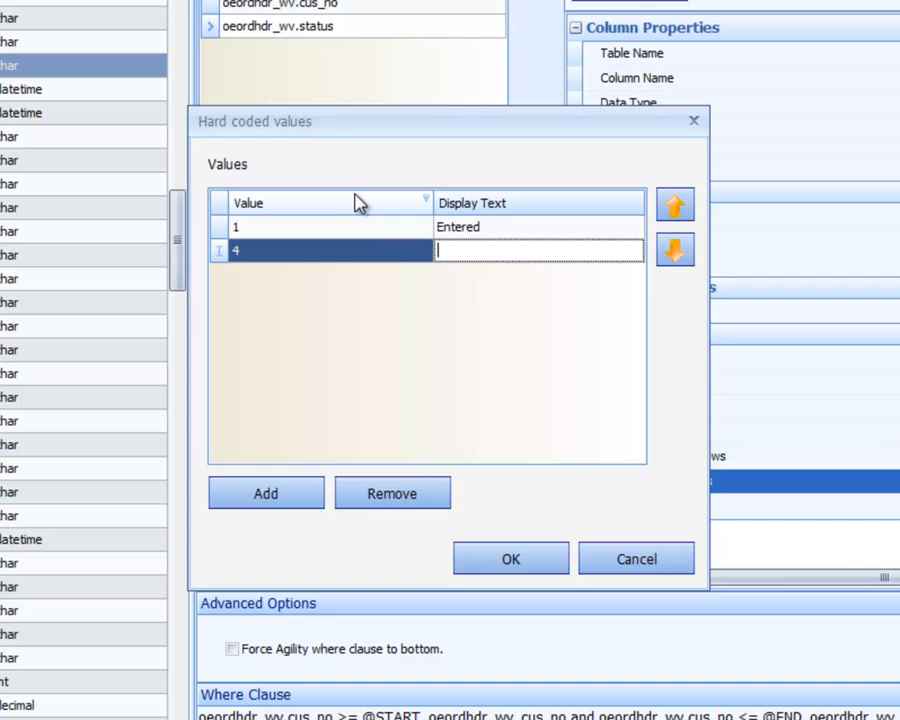
text(Picked)
key(Tab)
text(7)
key(Tab)
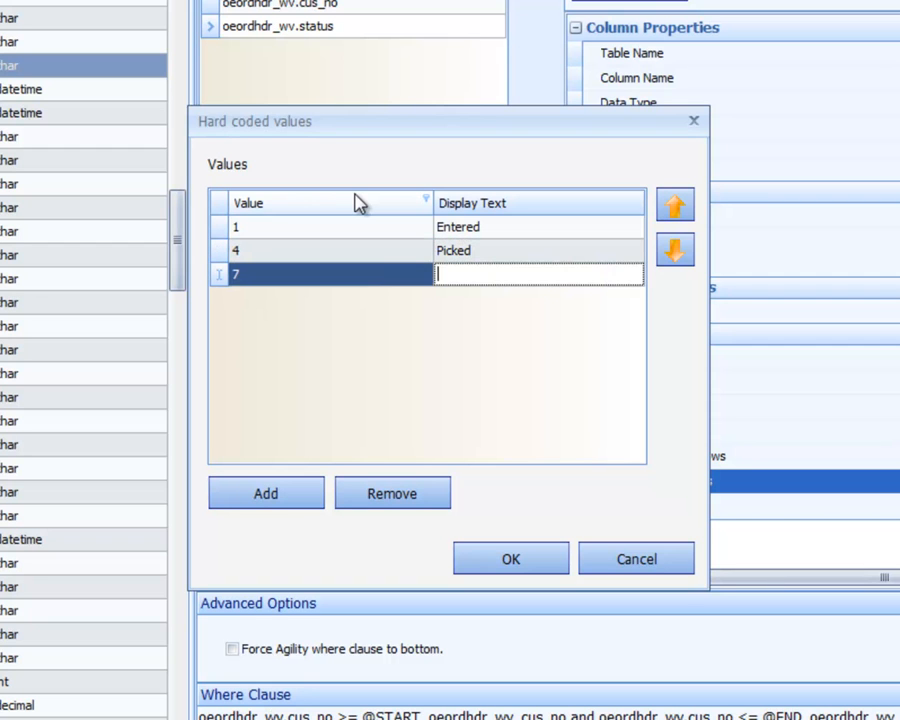
text(Shipped)
key(Tab)
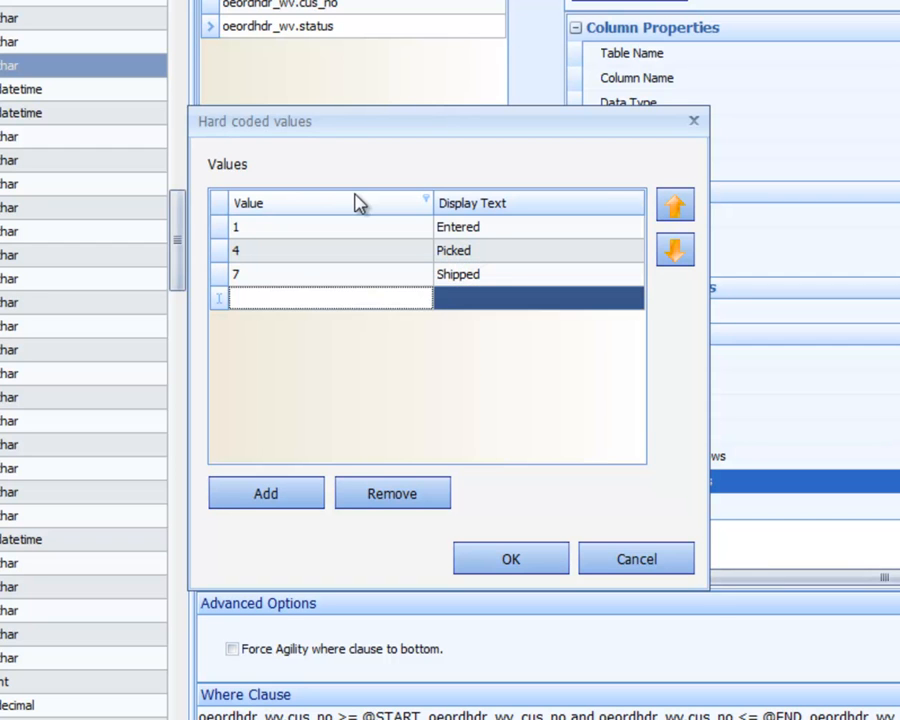
- Add hard-coded status values 8 with display text "Billed" and 9 with display text "Invoiced"
text(8)
key(Tab)
text(Bill)
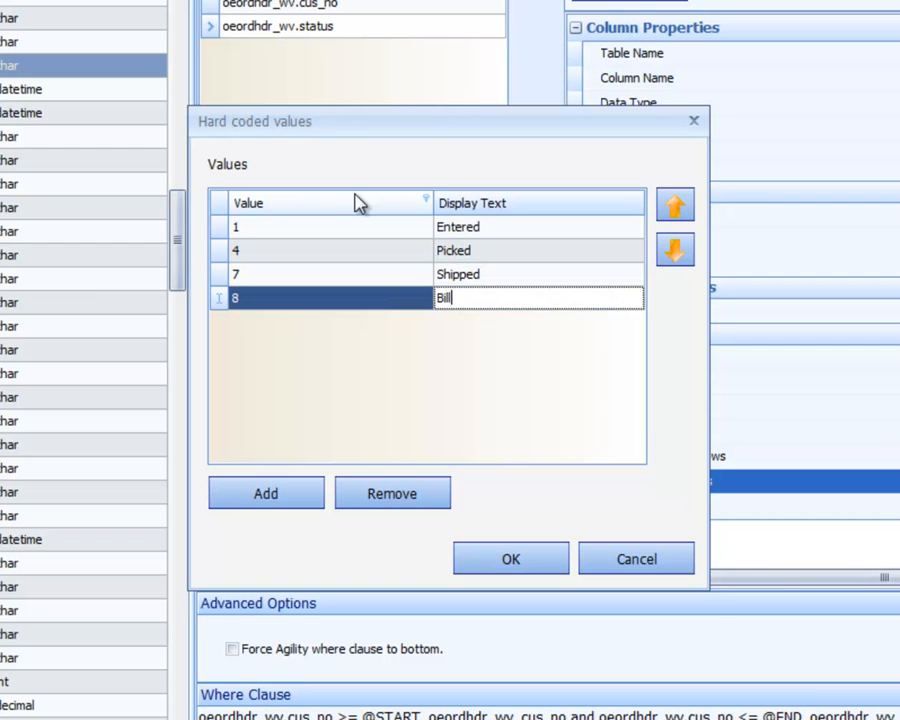
text(ed)
key(Tab)
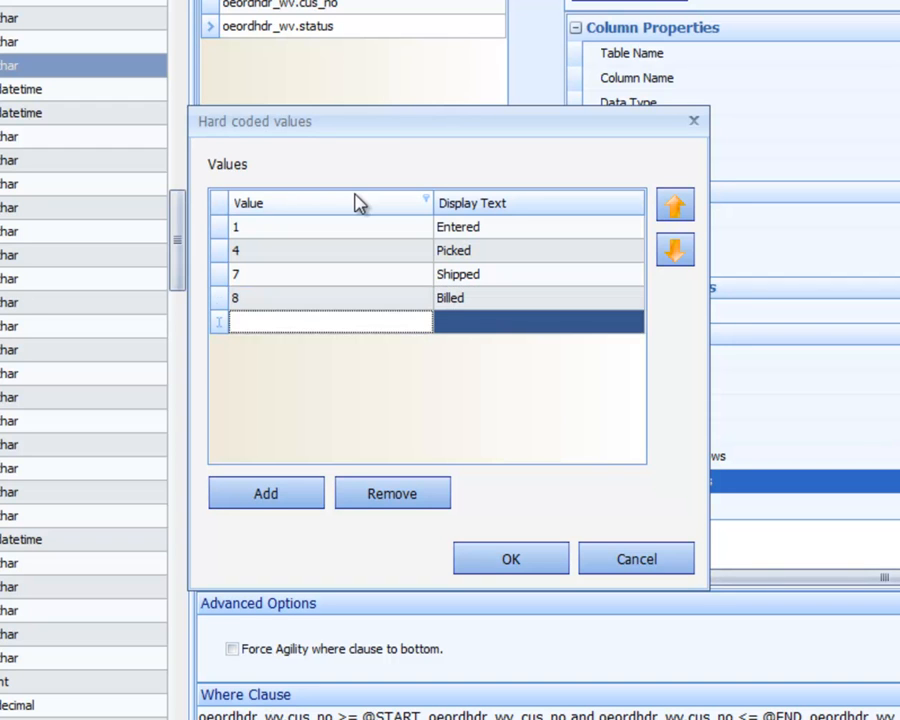
text(9)
key(Tab)
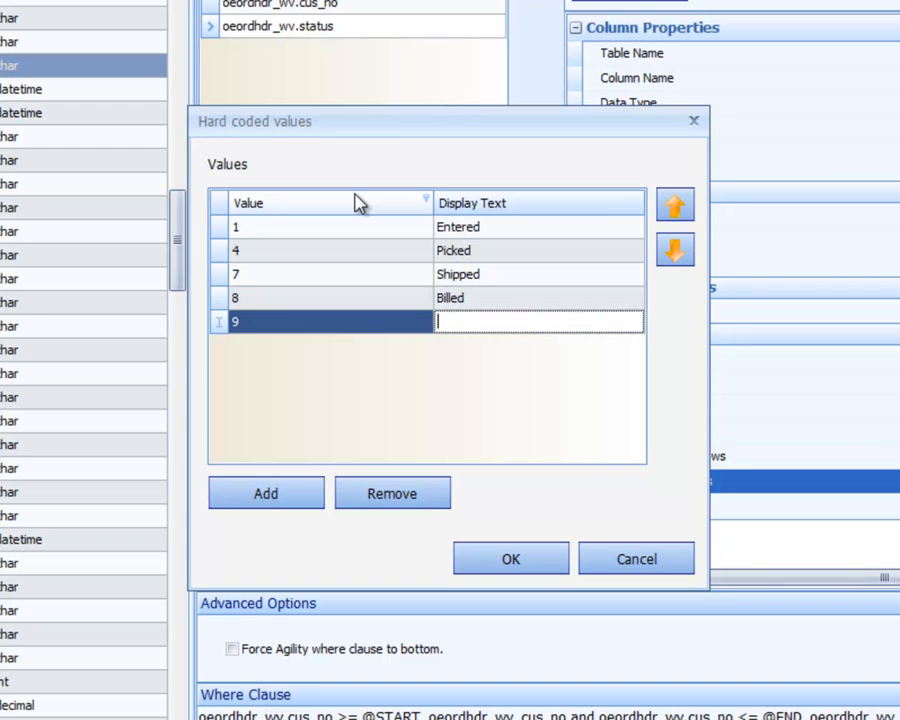
text(Invoiced)
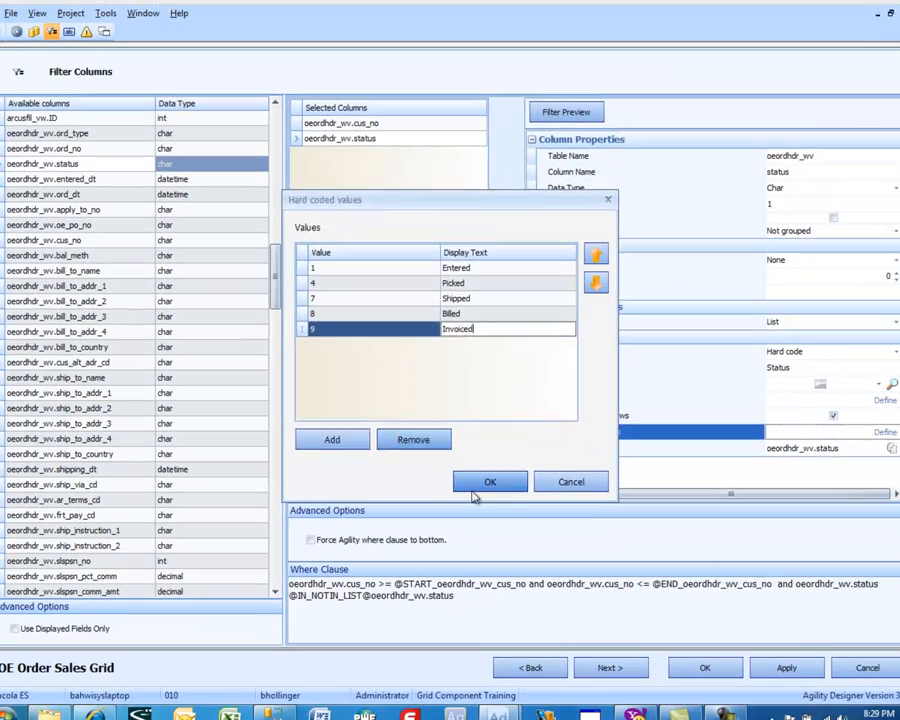
- Accept the hard-coded status values, then save the component after previewing its filter
click(492, 565)
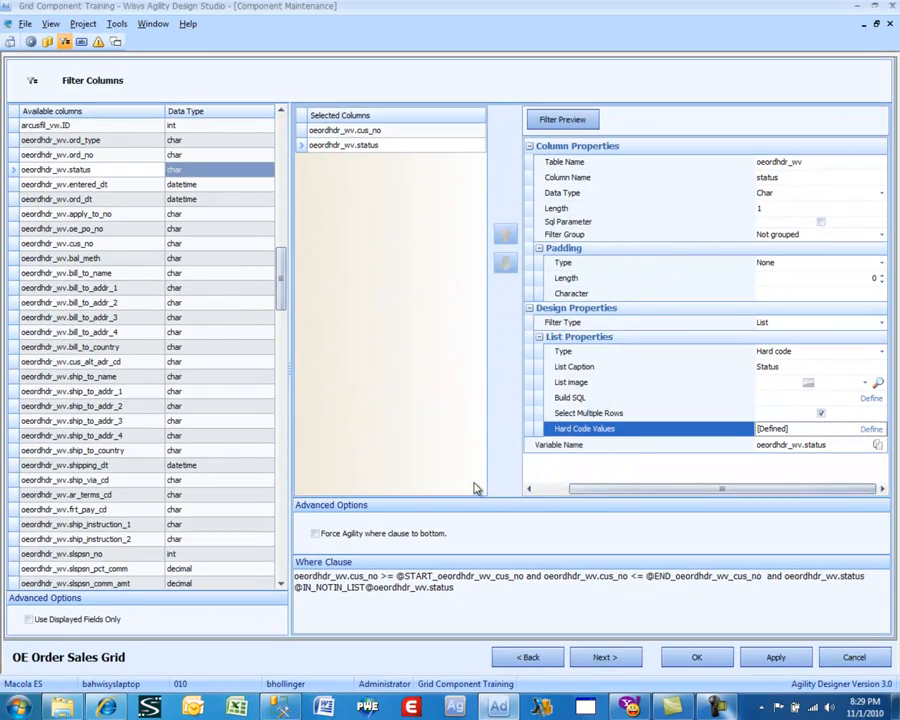
click(558, 126)
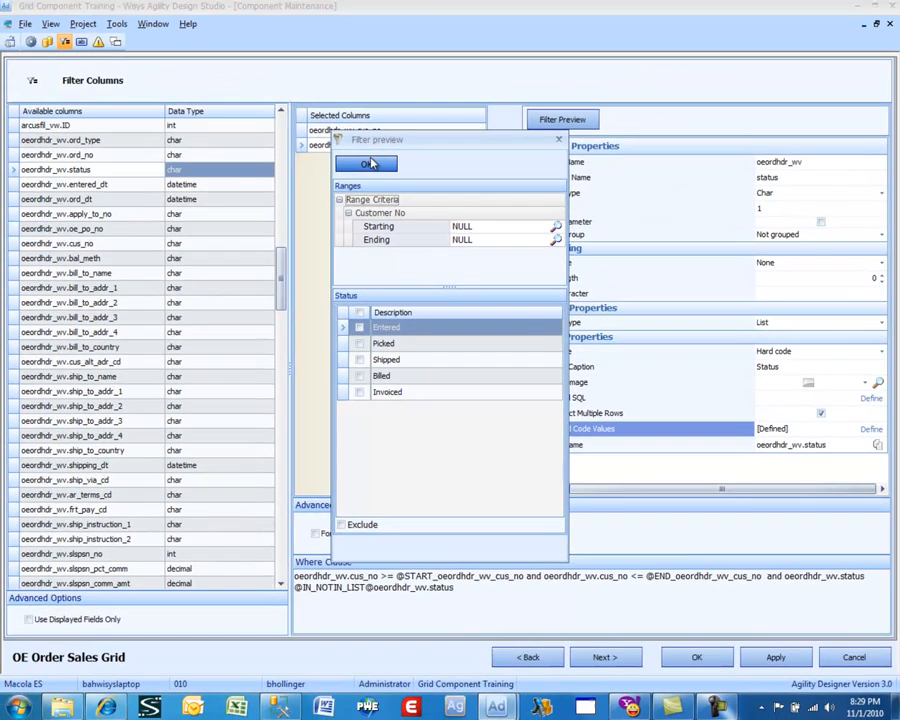
click(368, 163)
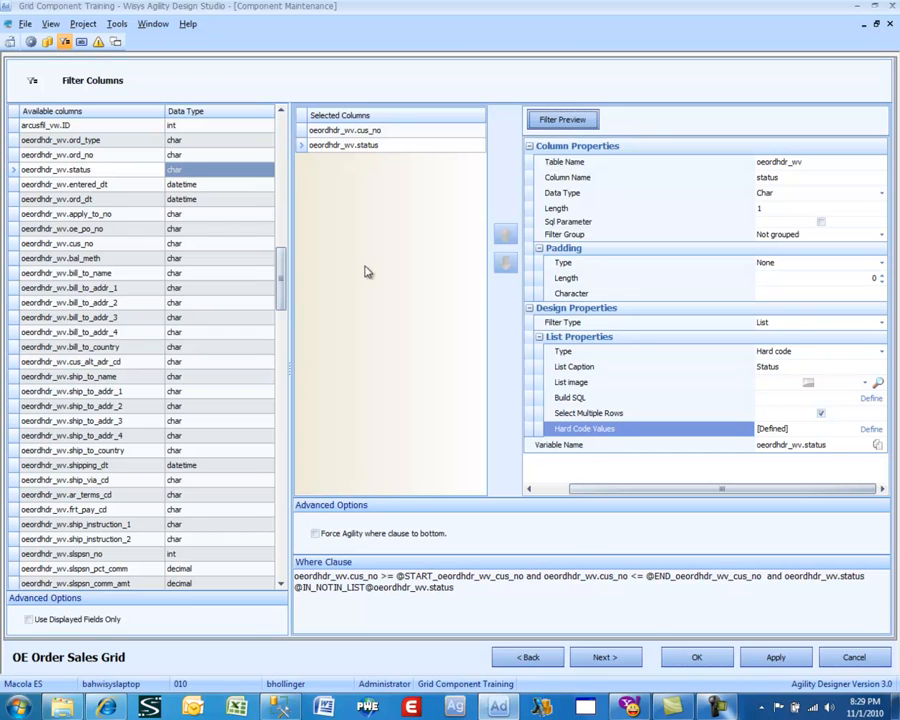
click(688, 659)
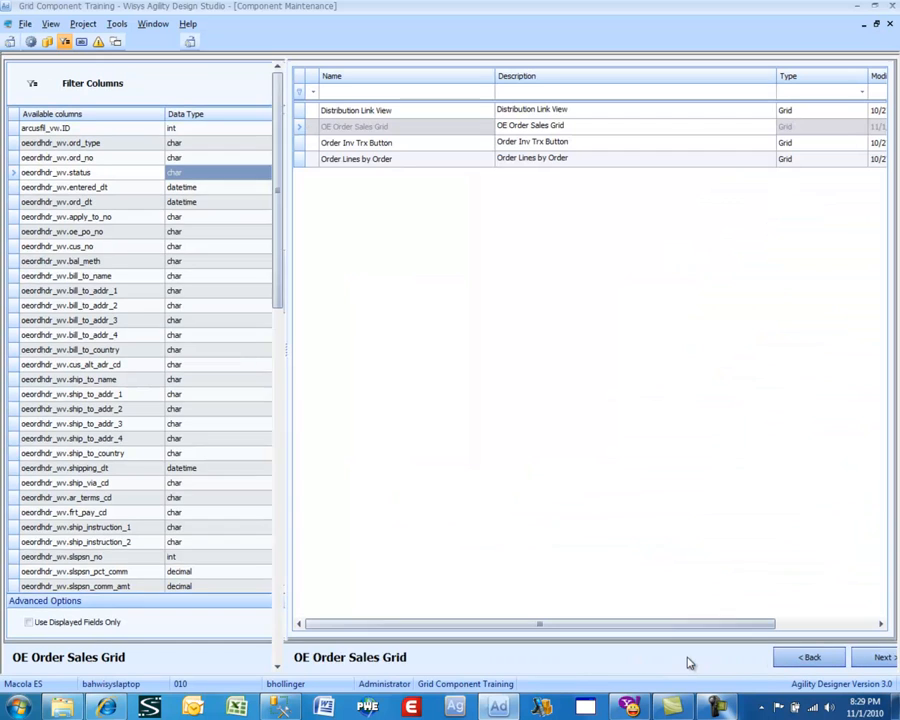
- Preview the OE Order Sales Grid and pick the same customer number as the start and end of the Customer No range
right_click(362, 126)
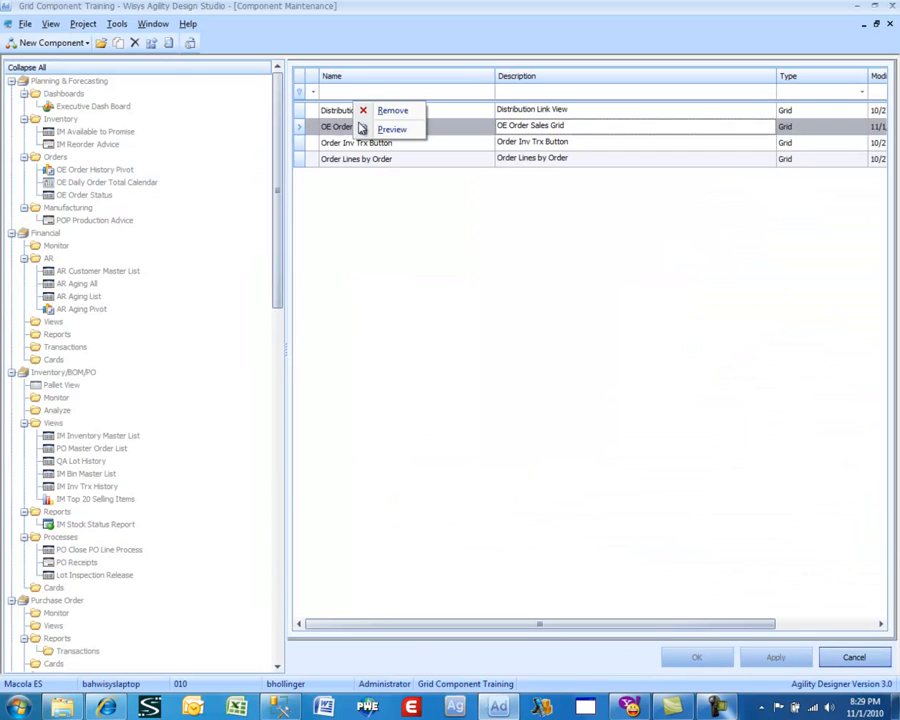
click(390, 129)
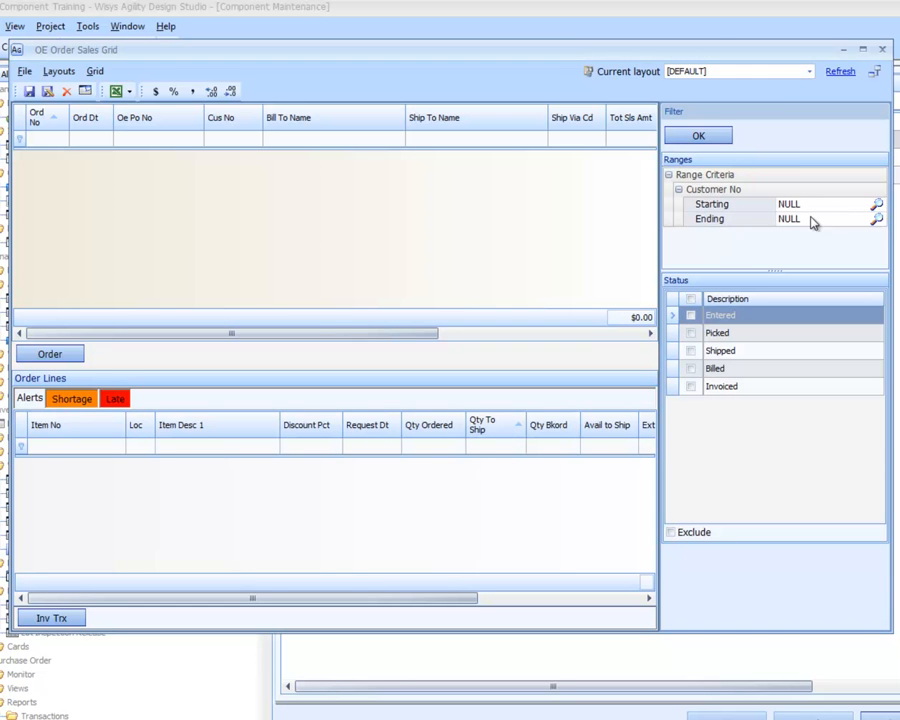
click(876, 203)
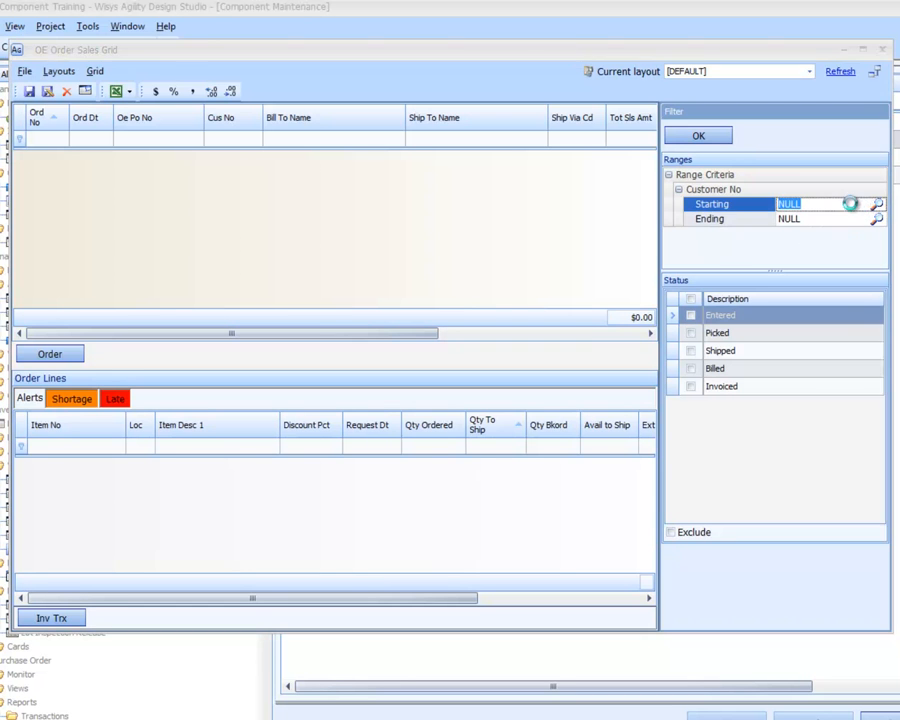
double_click(52, 246)
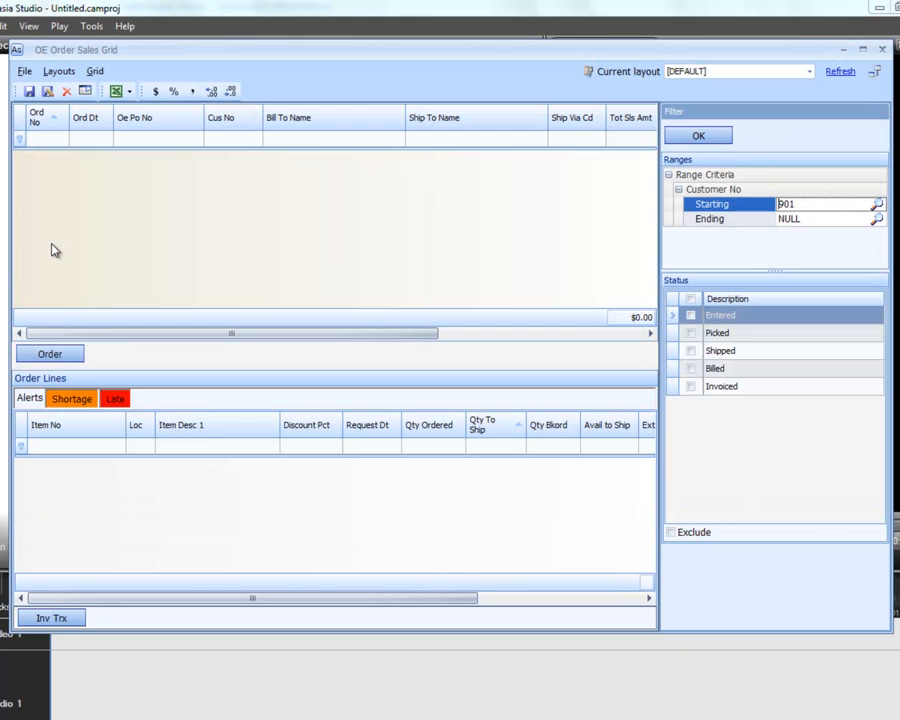
key(Tab)
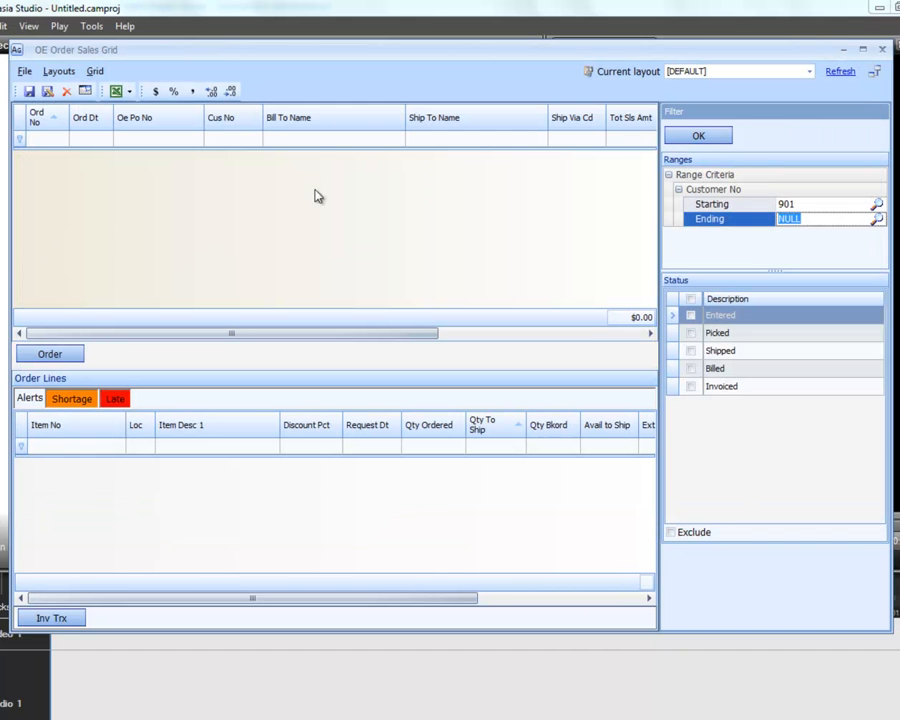
click(876, 218)
double_click(80, 245)
- Include the Entered and Shipped statuses in the filter and load the matching orders
click(690, 315)
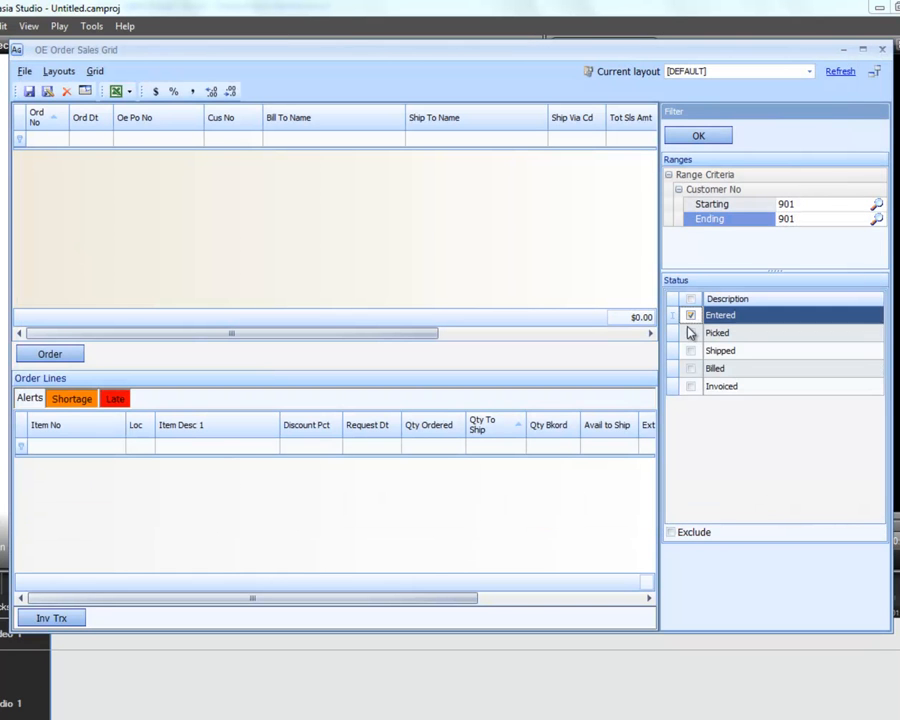
click(690, 350)
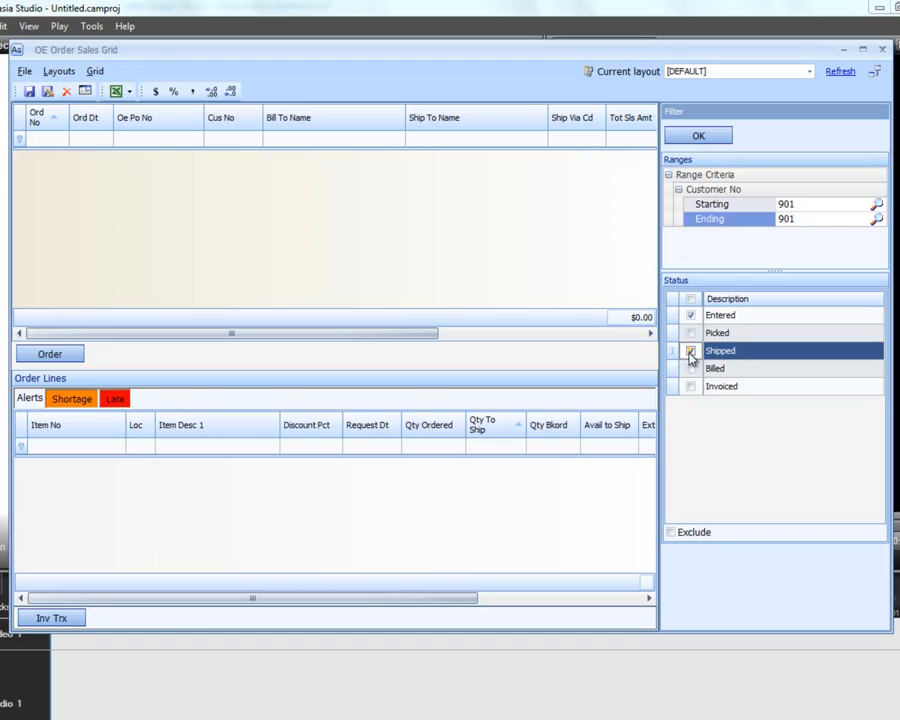
click(698, 136)
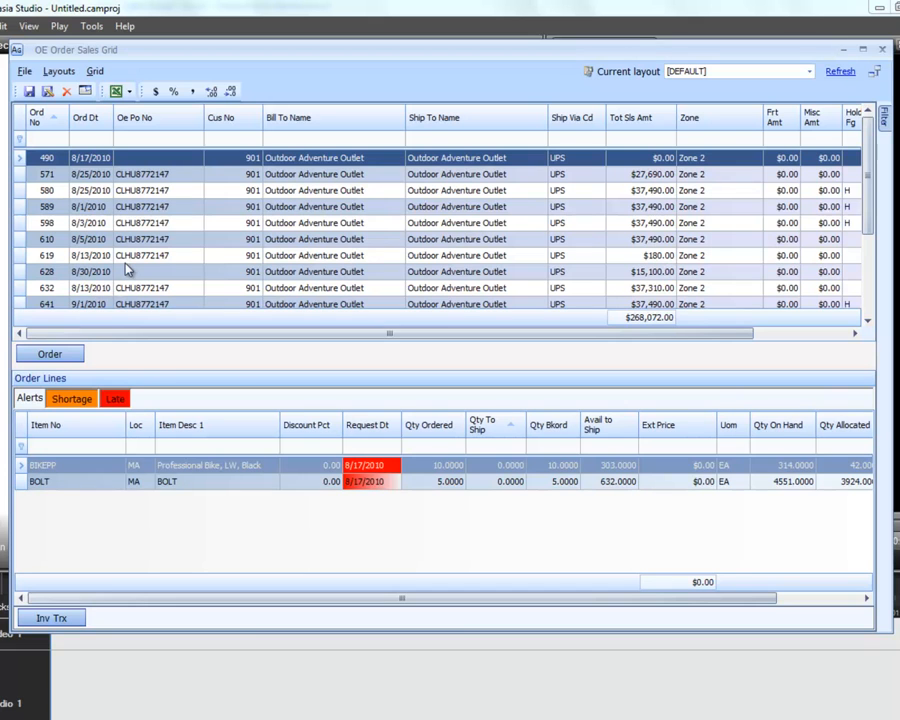
drag(872, 225, 874, 195)
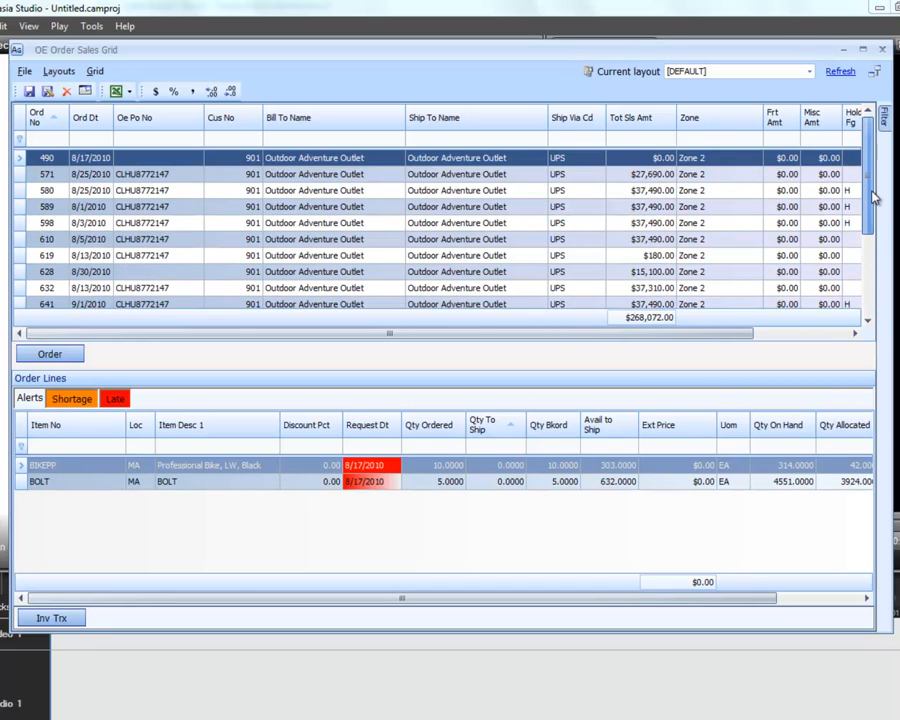
- Add the status column to the order grid between Ord No and Ord Dt using the Column Chooser
right_click(98, 127)
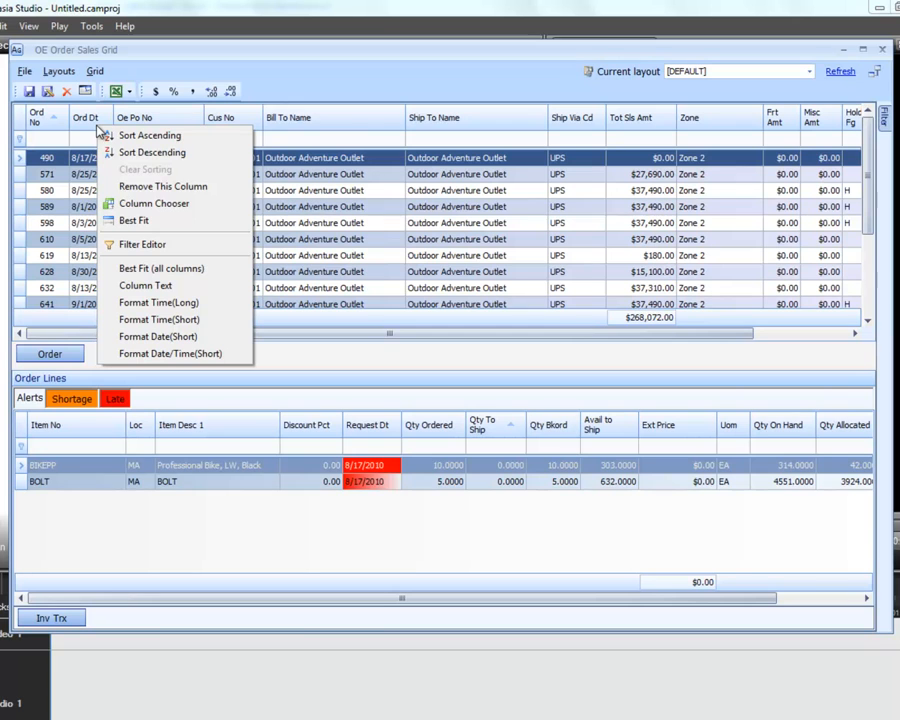
click(130, 203)
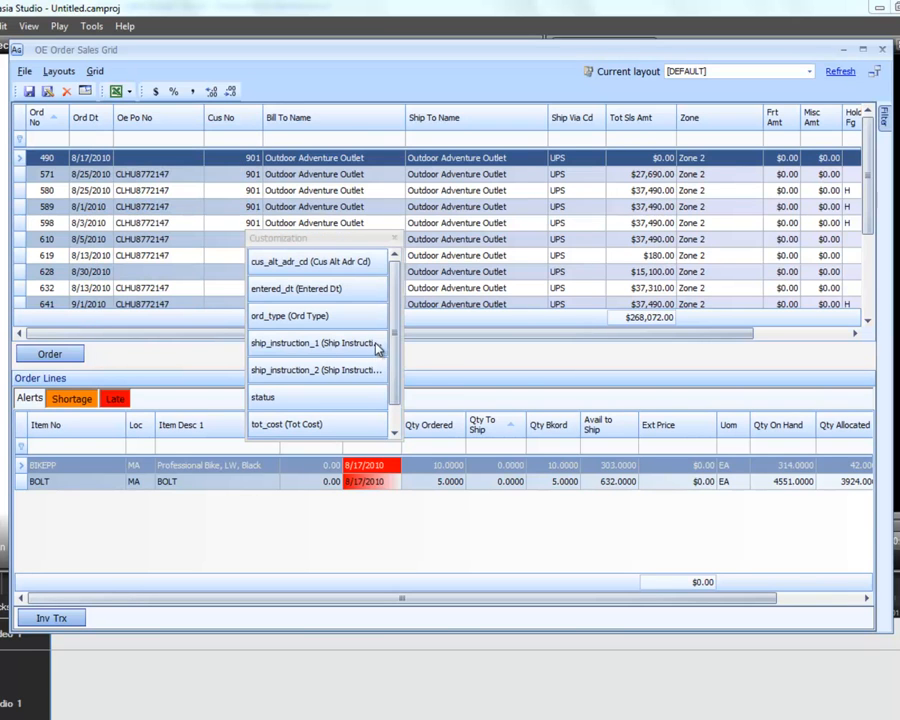
drag(343, 398, 72, 116)
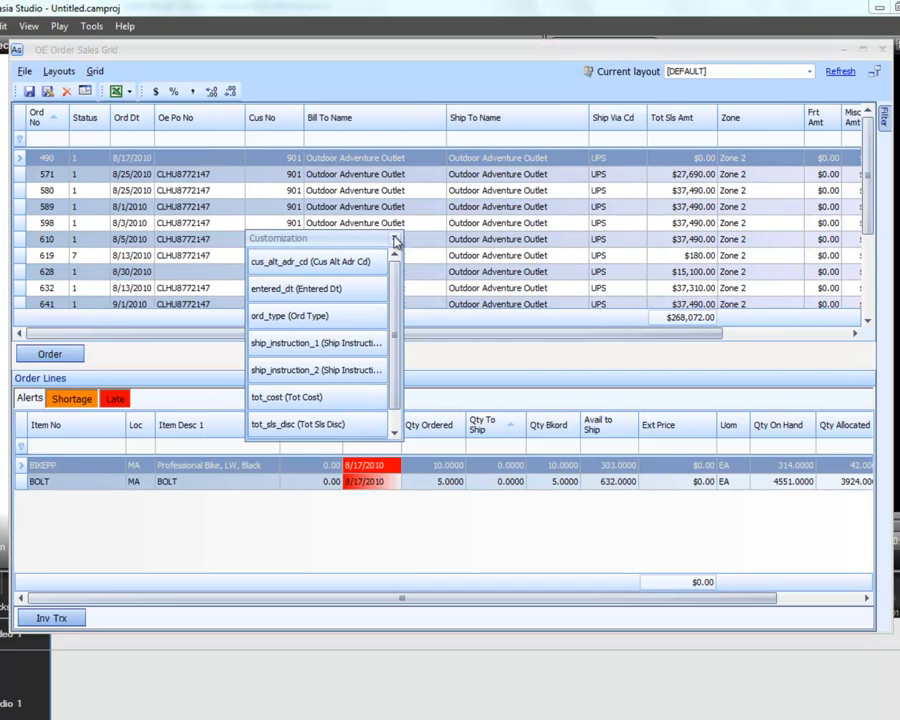
click(396, 237)
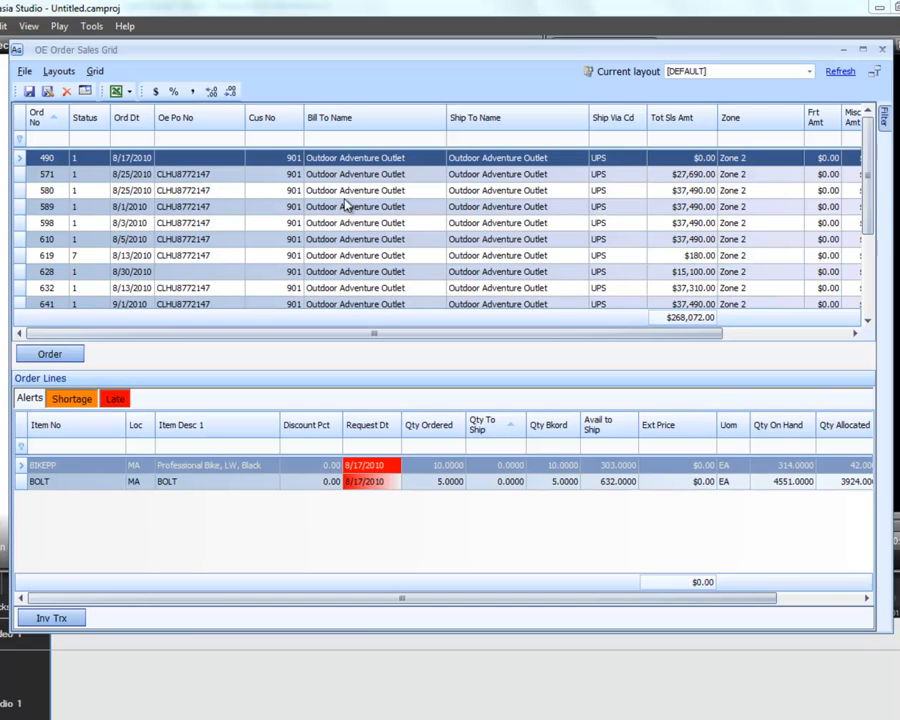
- Filter the order grid's Status column to value 7
drag(864, 201, 875, 157)
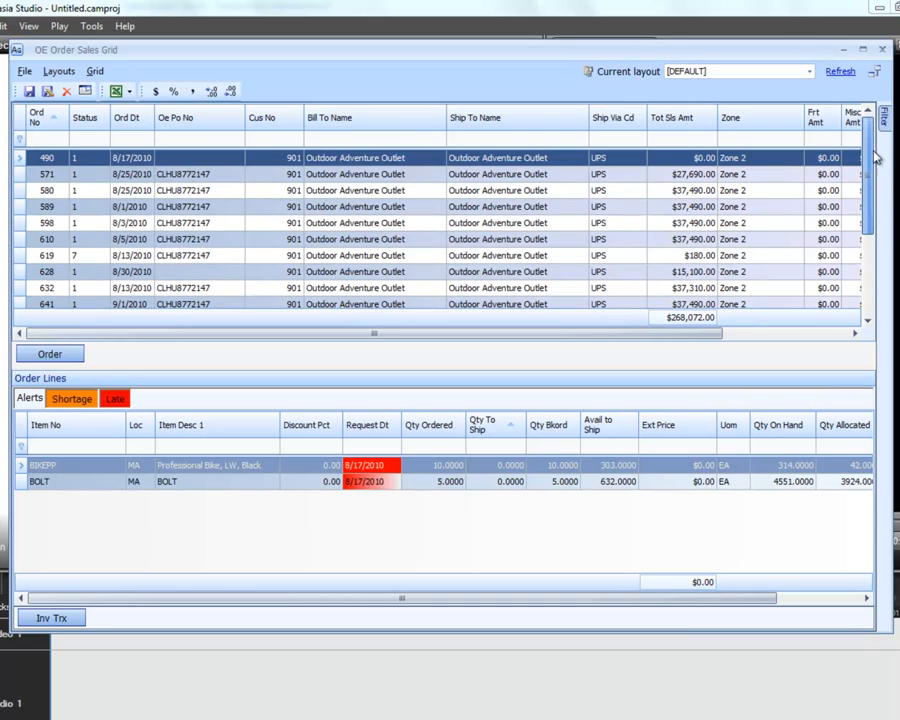
click(105, 111)
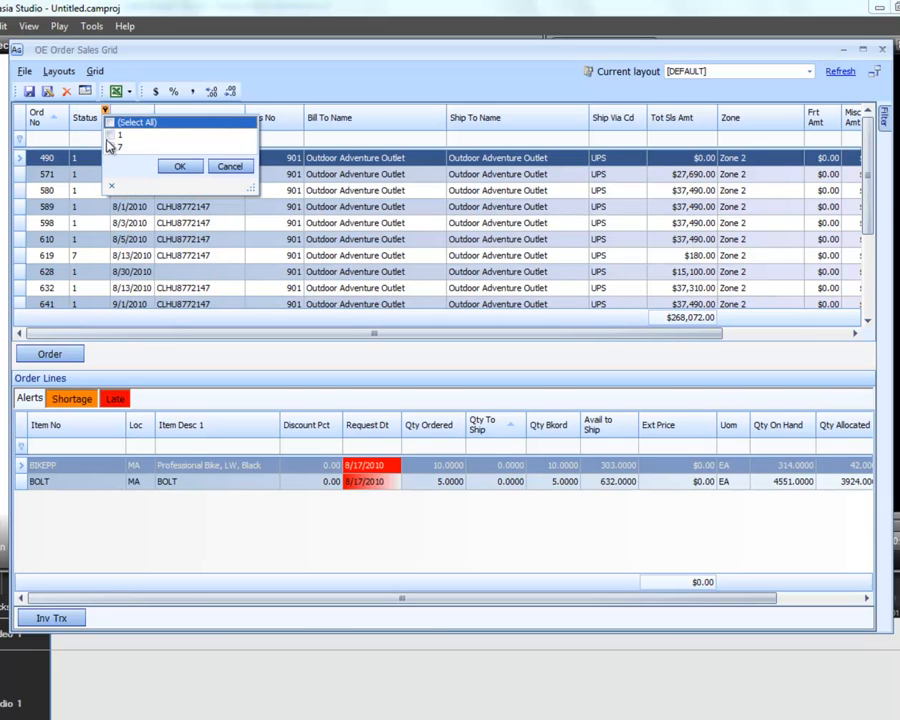
click(110, 147)
click(189, 169)
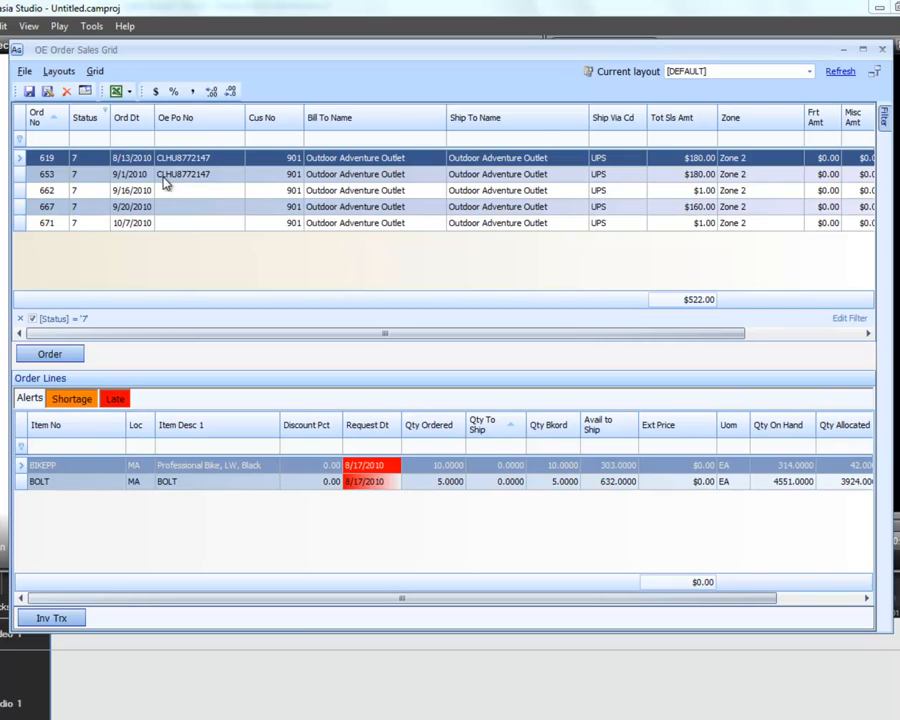
- View the inventory transactions for the STEM line of the order dated 9/1/2010, and close them
click(165, 176)
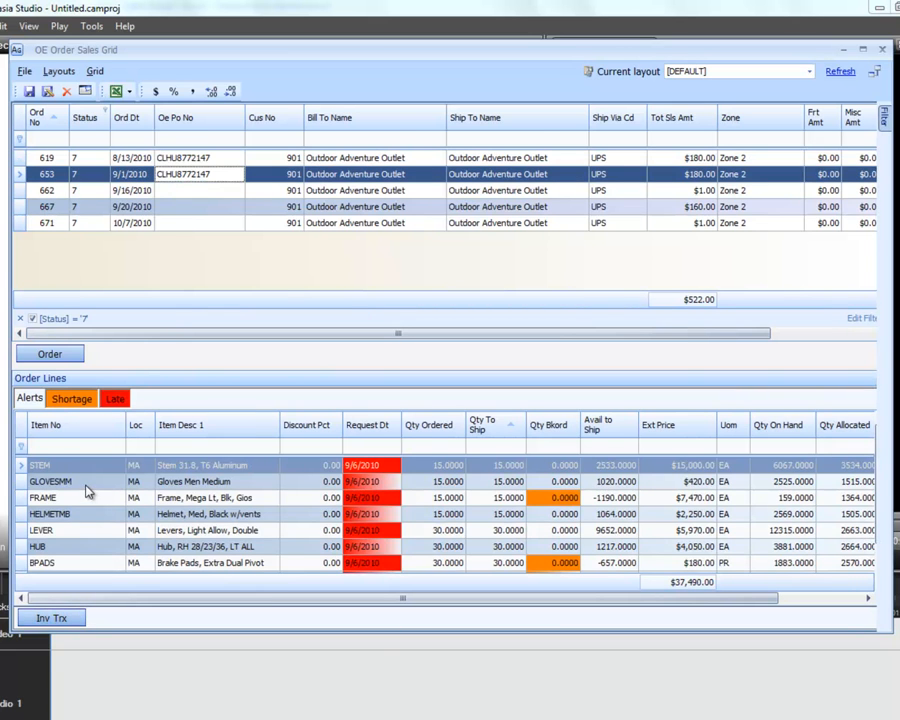
click(50, 618)
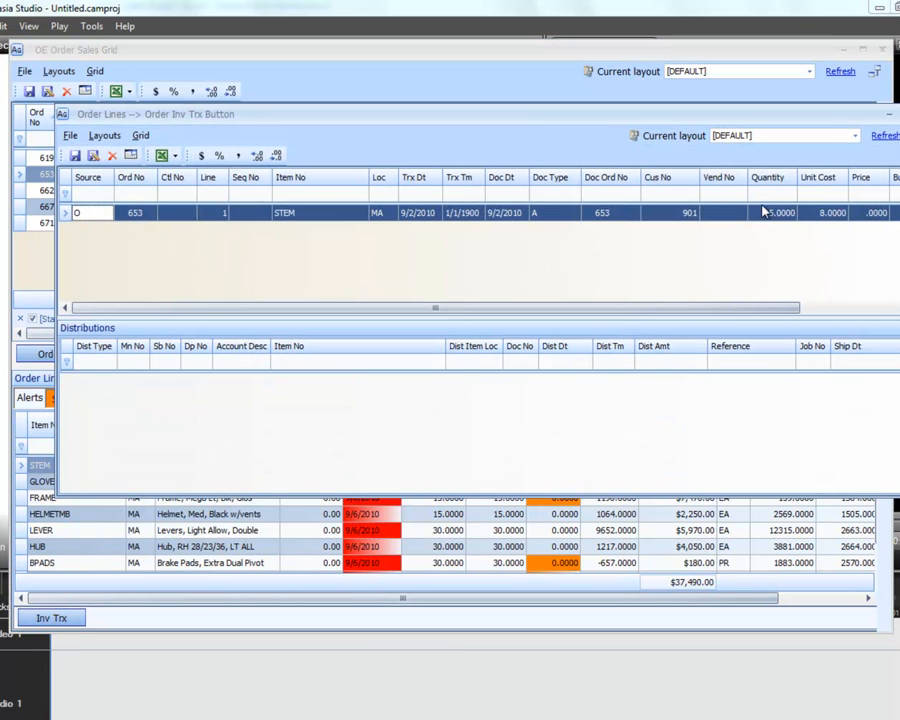
click(888, 121)
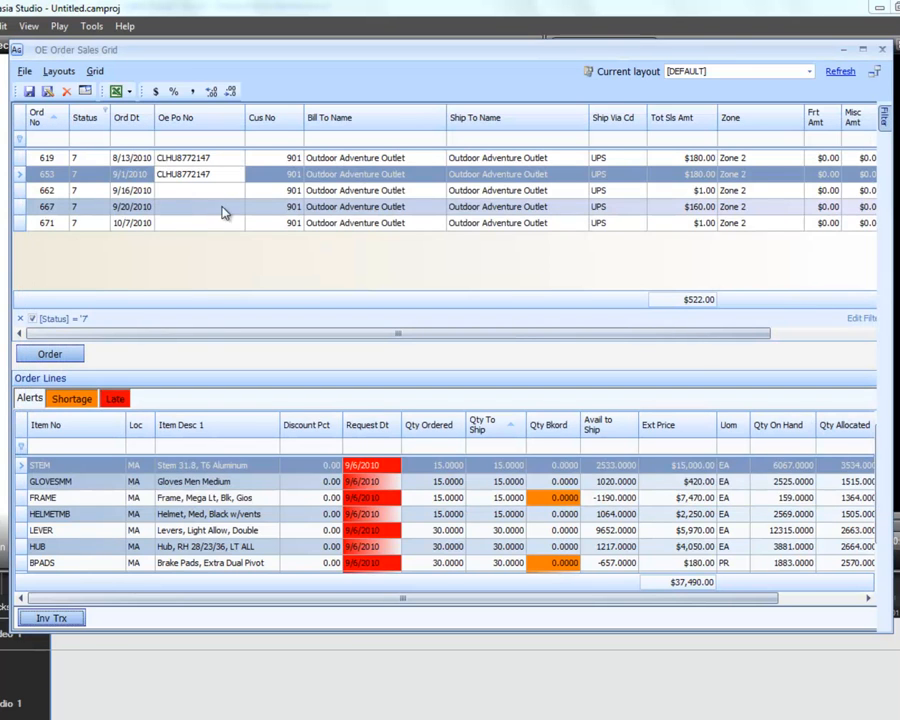
- Examine the inventory transaction and distribution amounts for the BOLT line of the order dated 10/7/2010
click(22, 222)
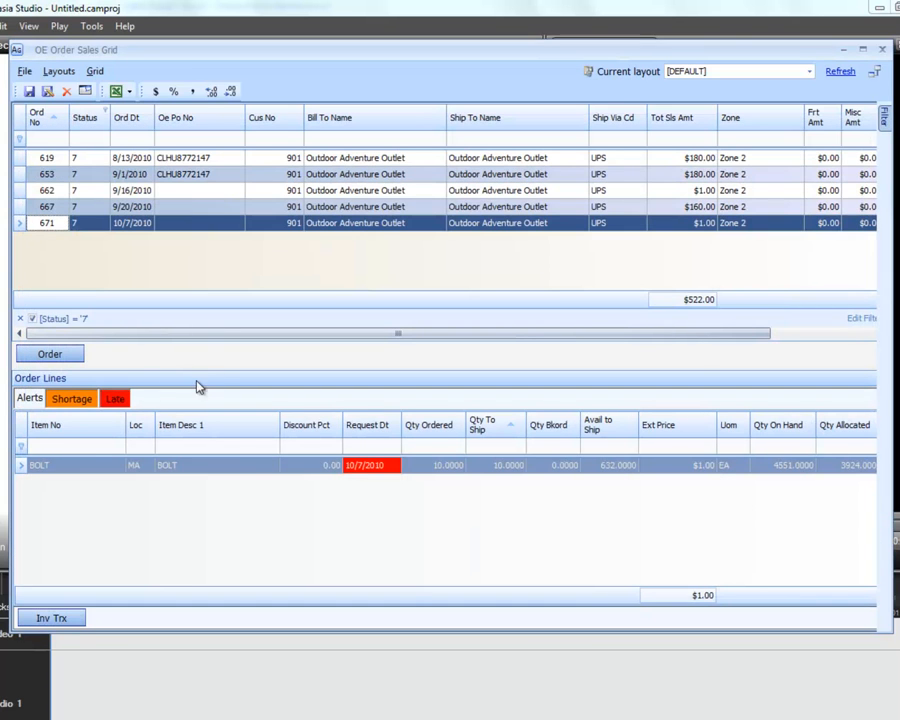
click(42, 618)
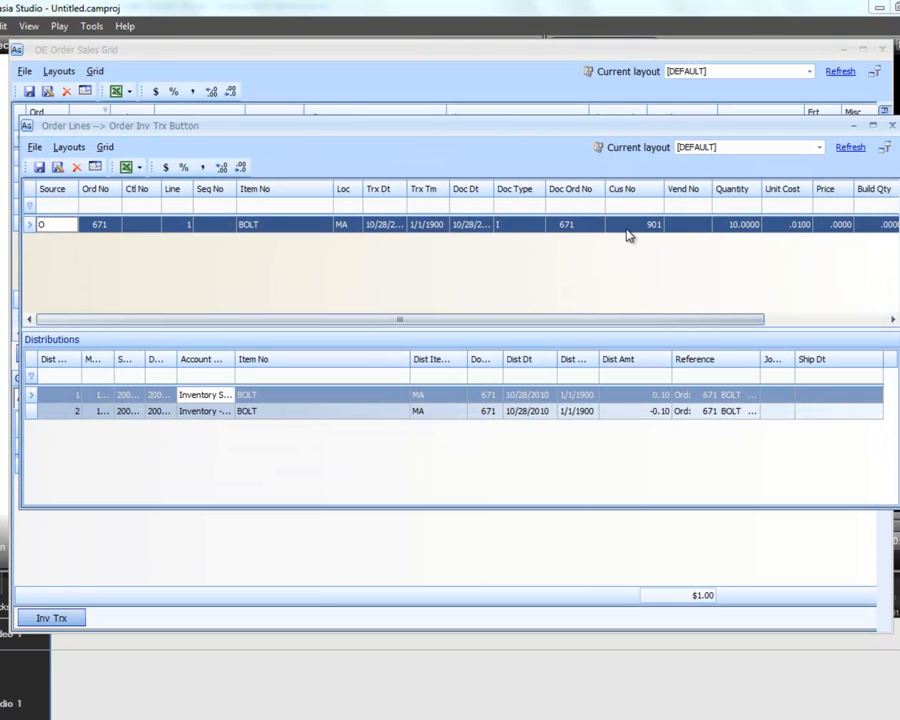
click(521, 226)
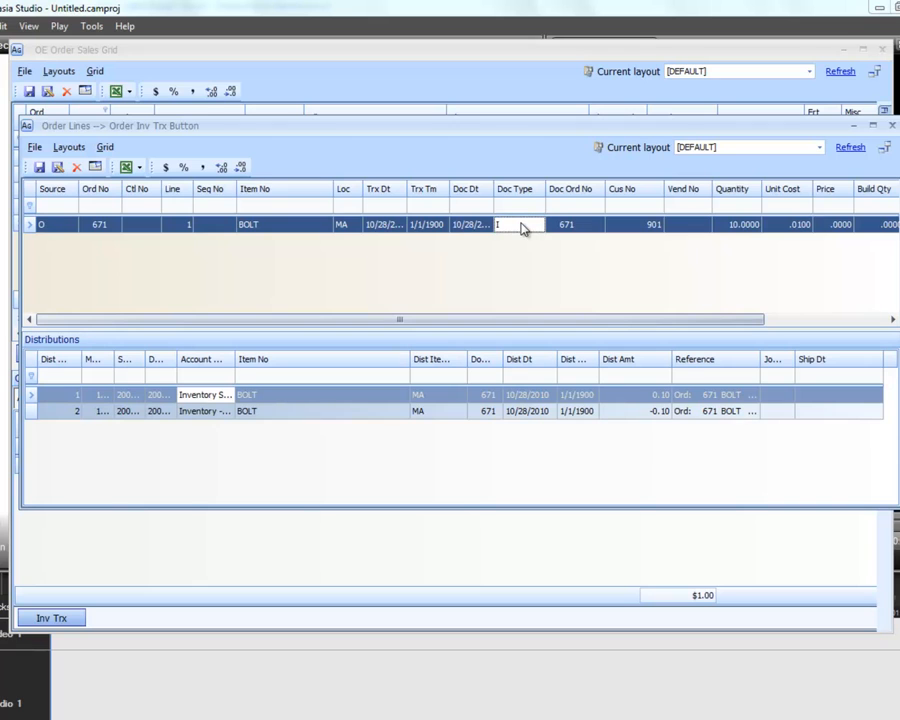
key(Tab)
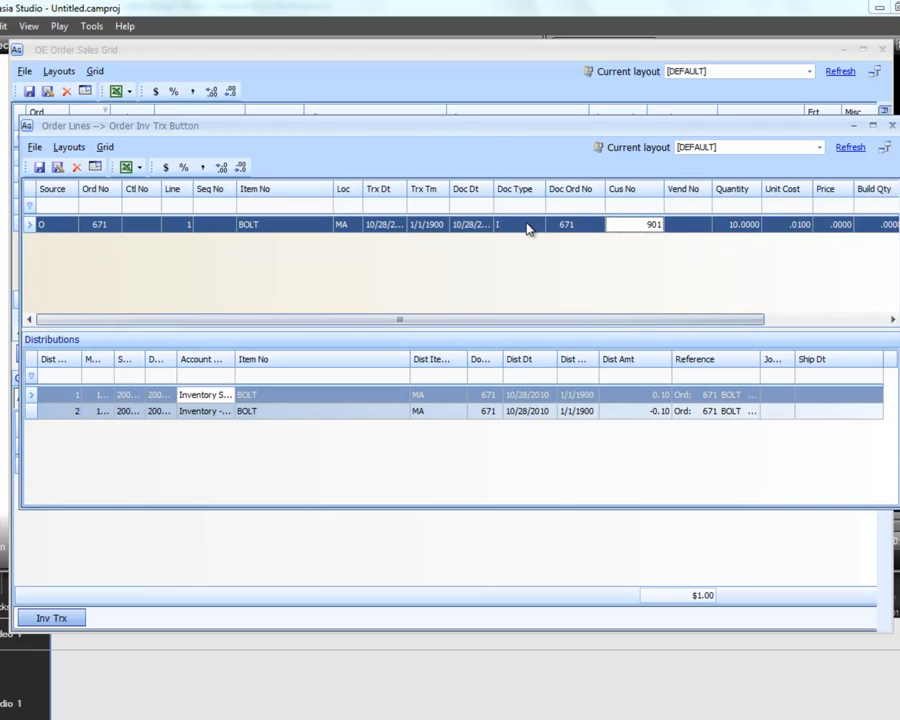
key(Tab)
key(Tab)
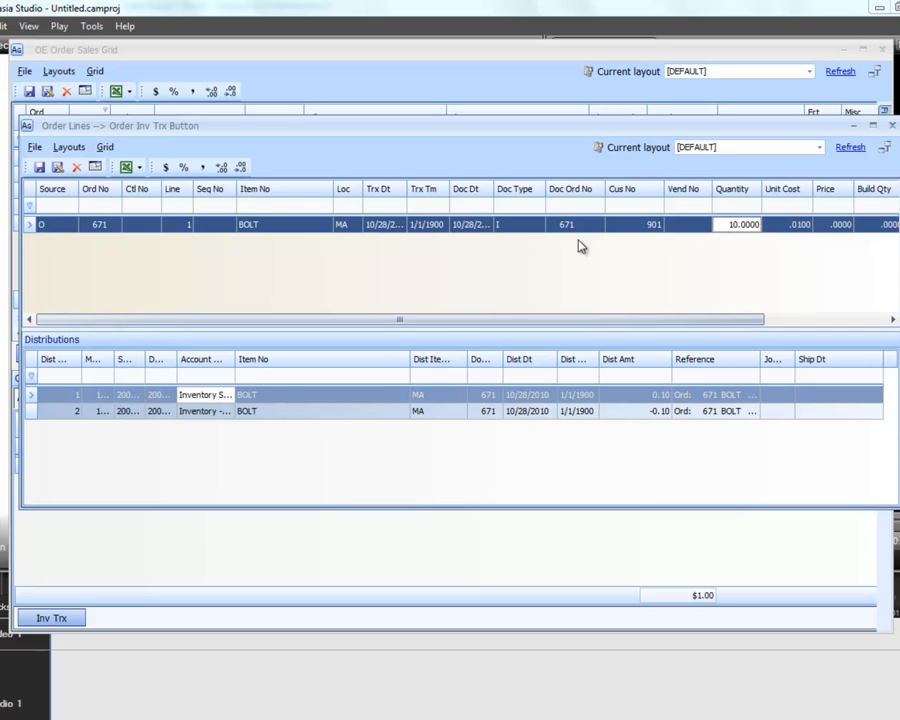
click(664, 411)
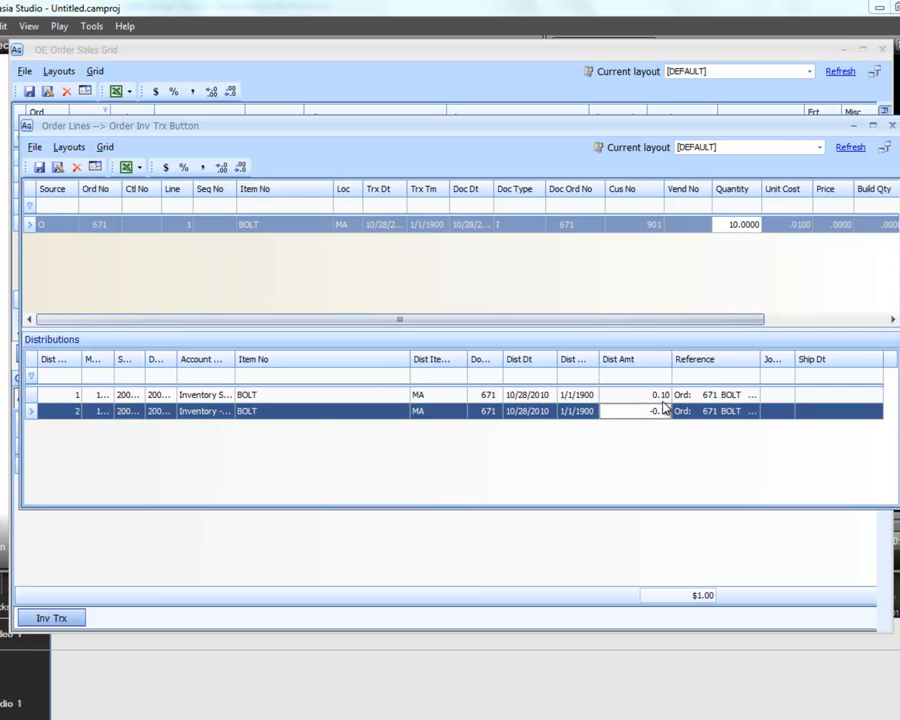
click(662, 400)
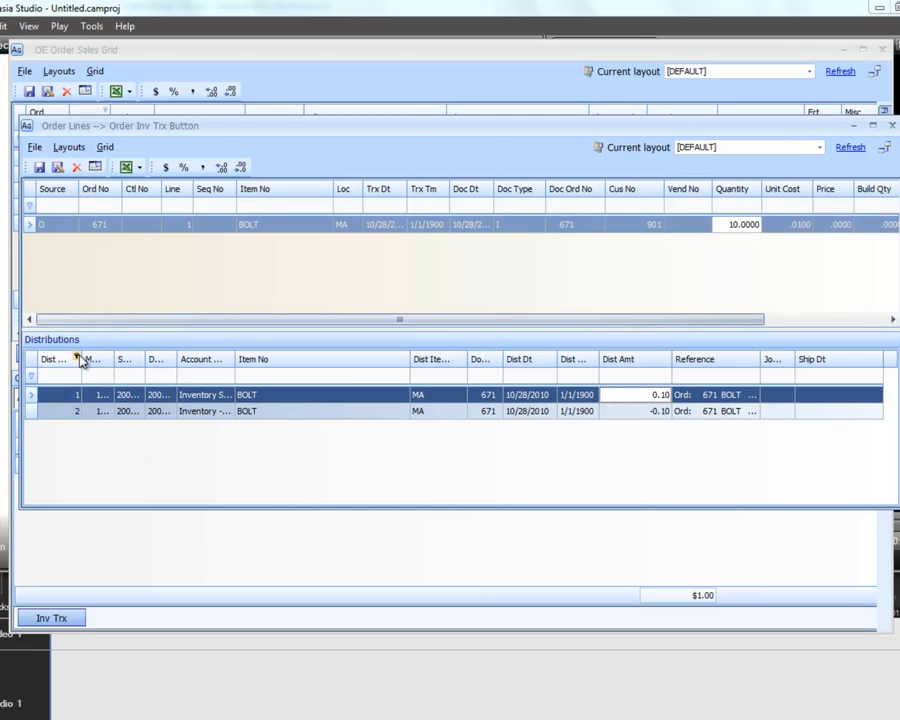
- Widen the Distributions columns from Dist Type through Account Desc, and save the layout before closing the transaction window
drag(80, 359, 246, 358)
drag(302, 357, 347, 358)
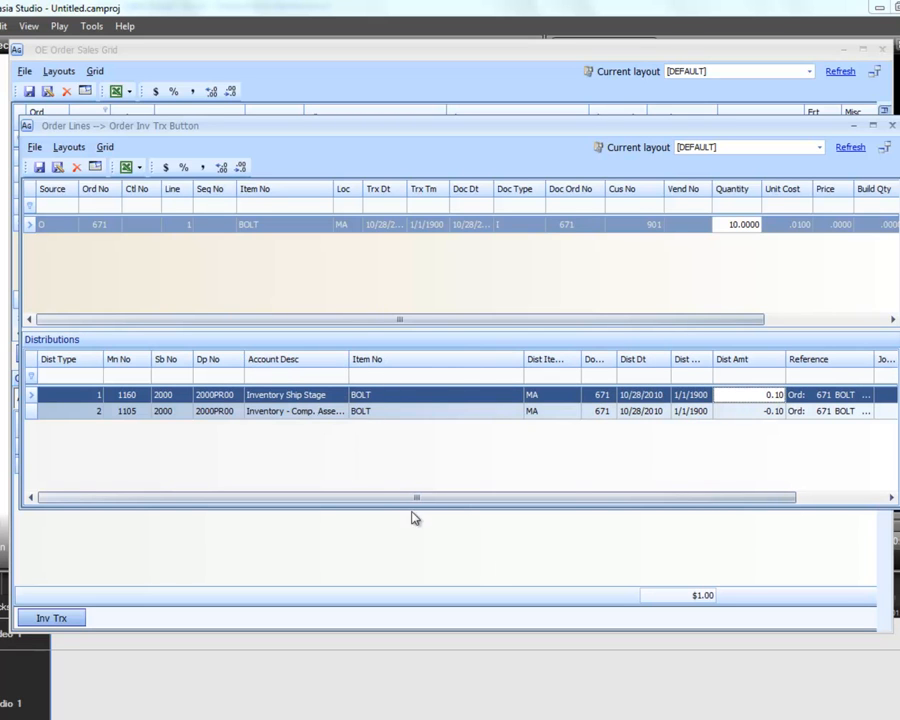
click(39, 168)
click(893, 128)
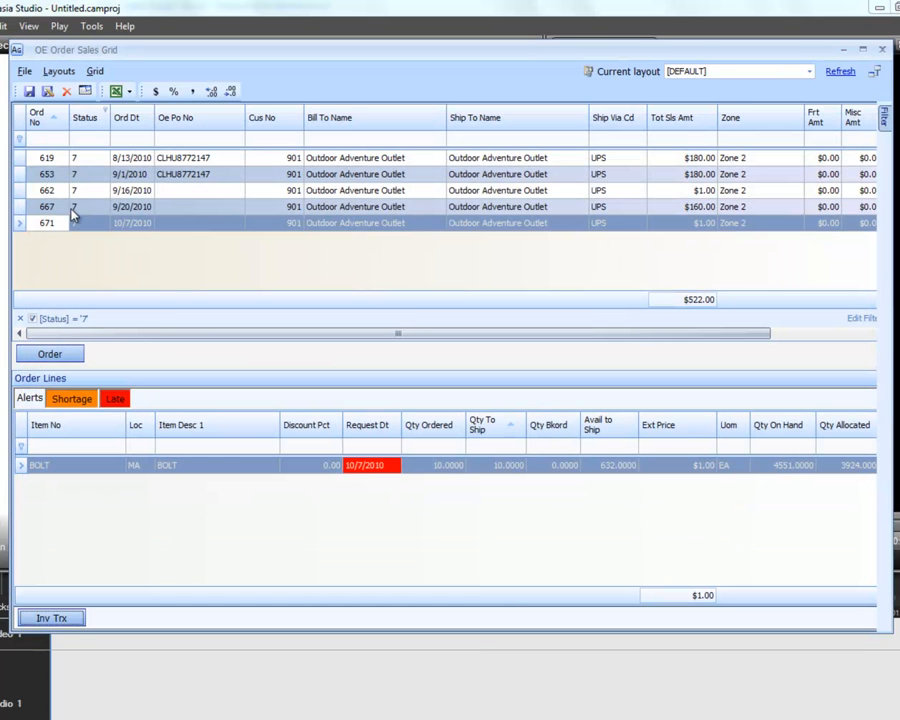
- Show the order lines of the order dated 9/20/2010 and reopen the grid's filter criteria
click(70, 207)
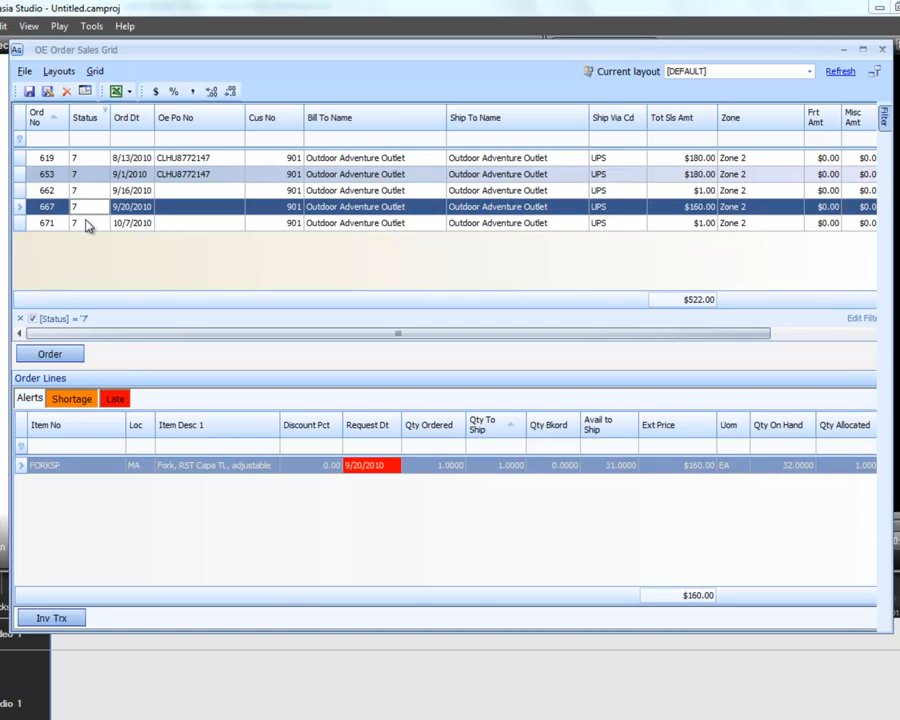
click(884, 118)
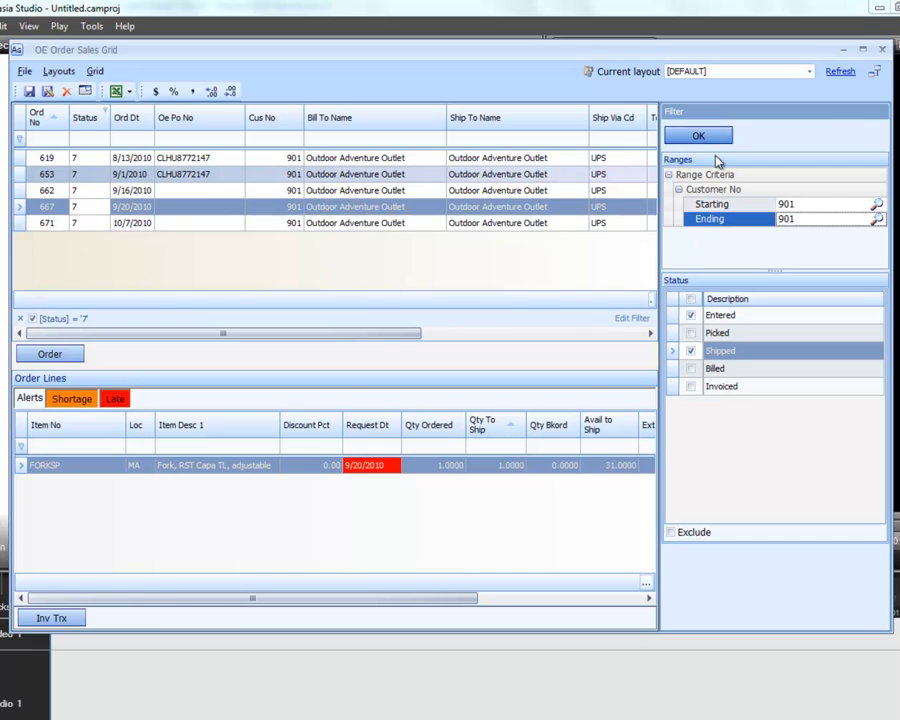